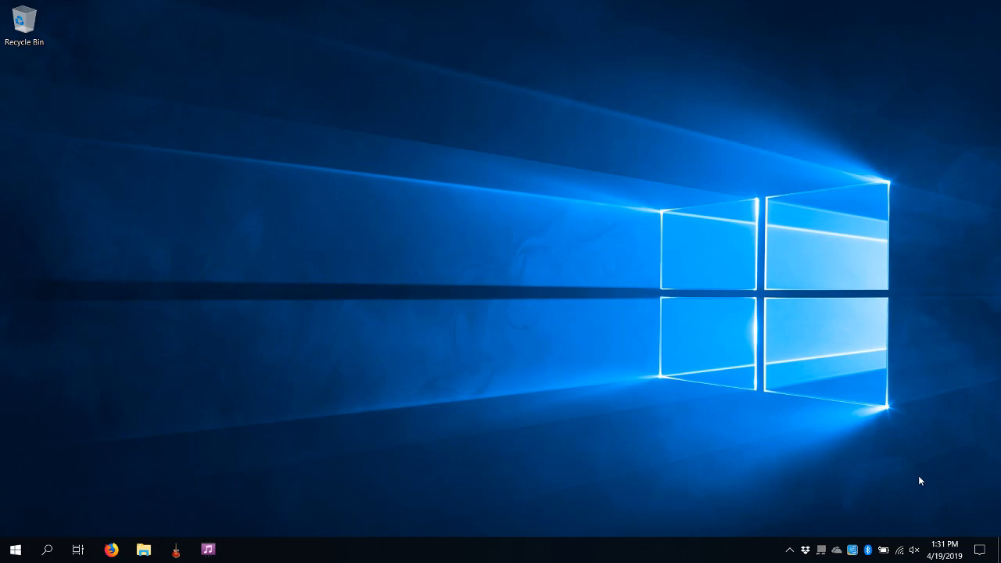
Start OpenChords and open its general preferences
click(177, 547)
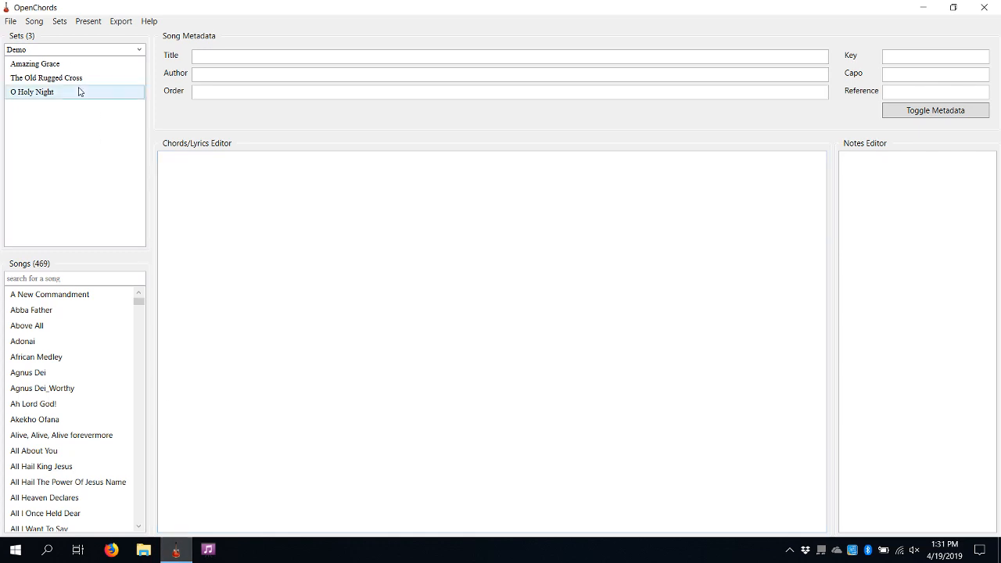
click(11, 21)
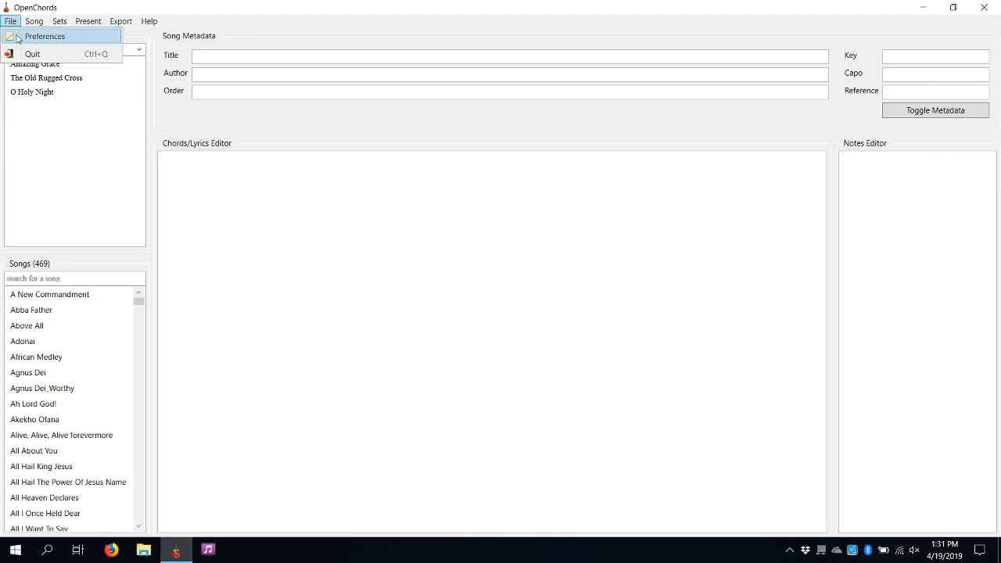
click(17, 38)
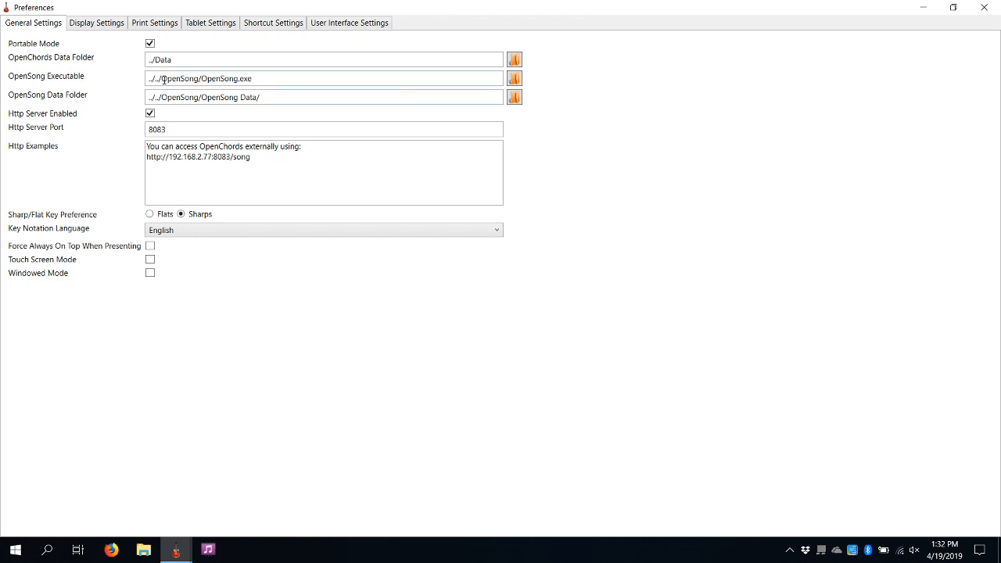
In File Explorer, browse to the Songs folder inside the Dropbox OpenChords Data folder
click(141, 551)
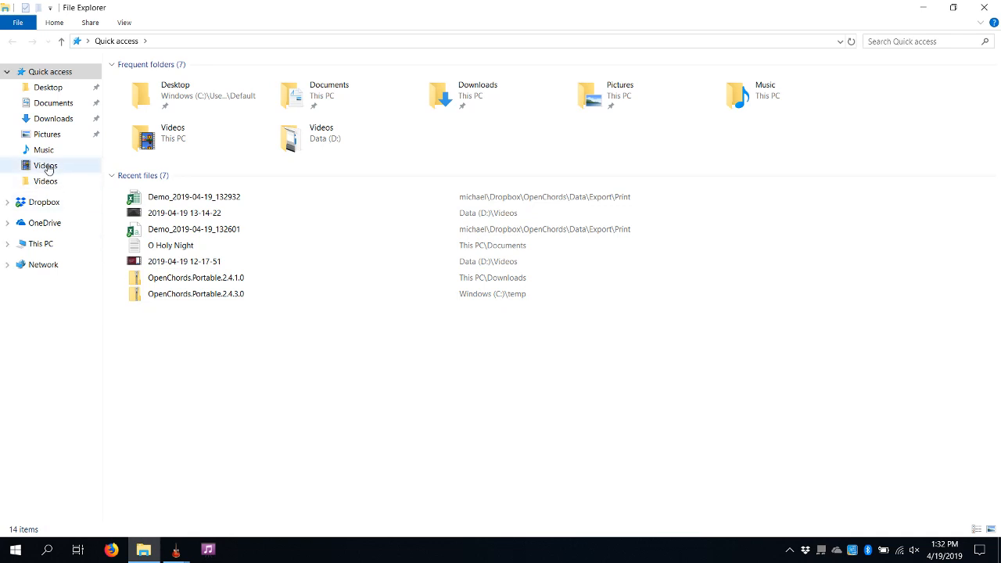
click(33, 206)
double_click(154, 84)
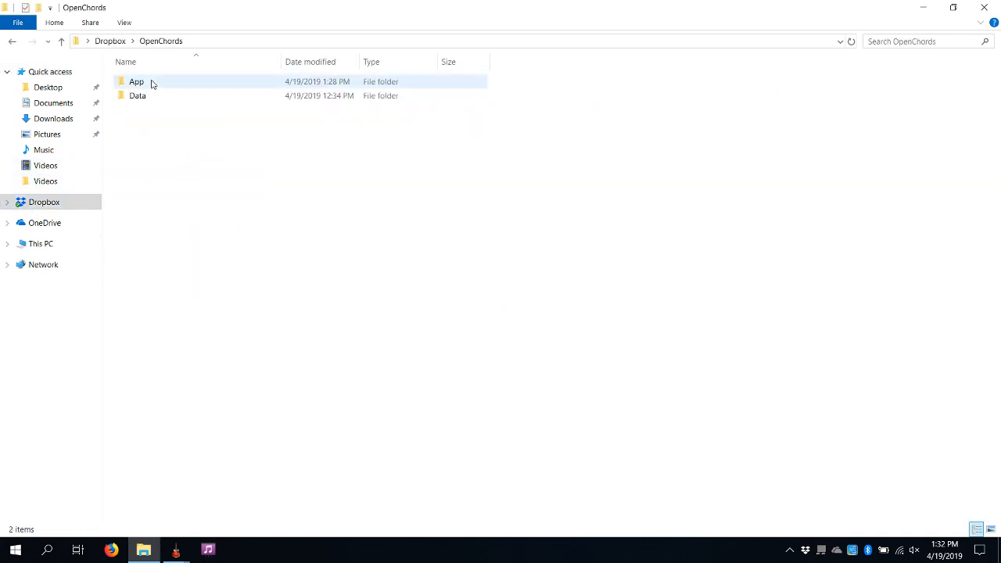
click(149, 92)
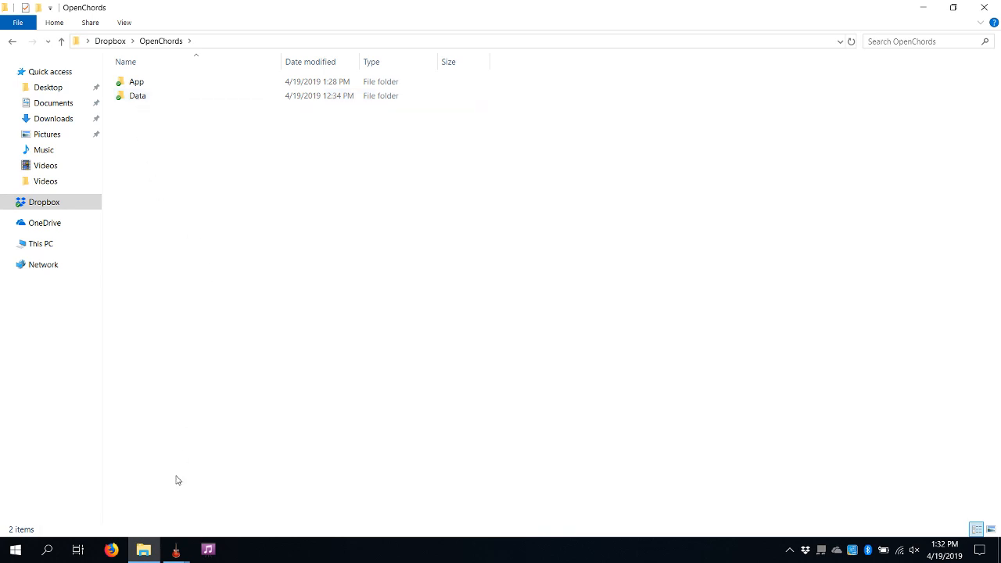
double_click(139, 100)
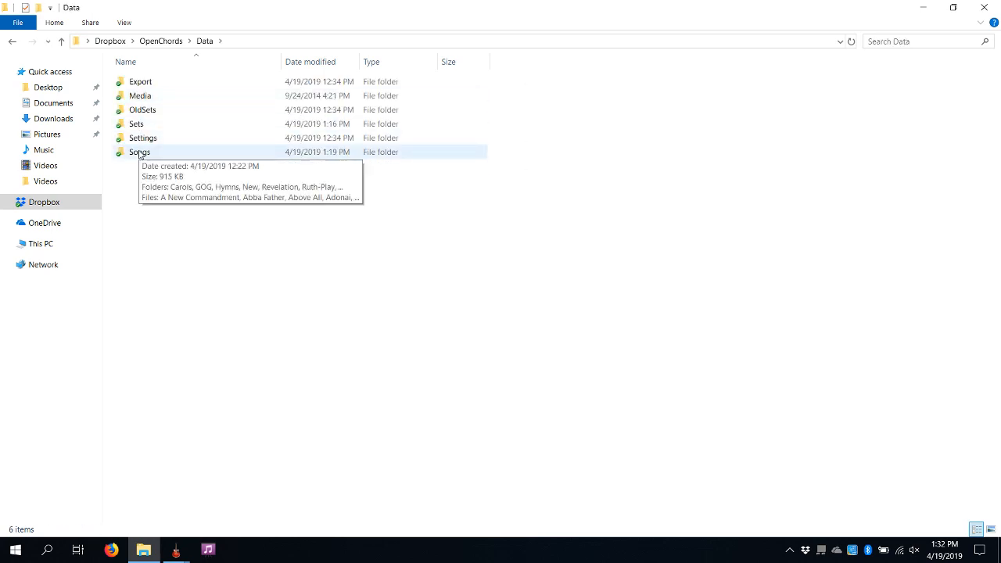
mouse_move(172, 554)
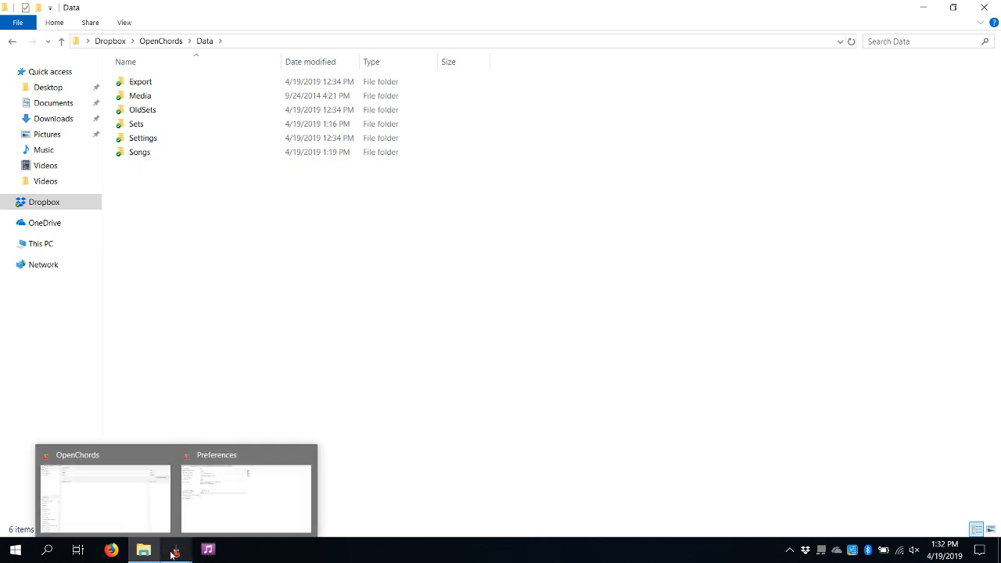
double_click(146, 153)
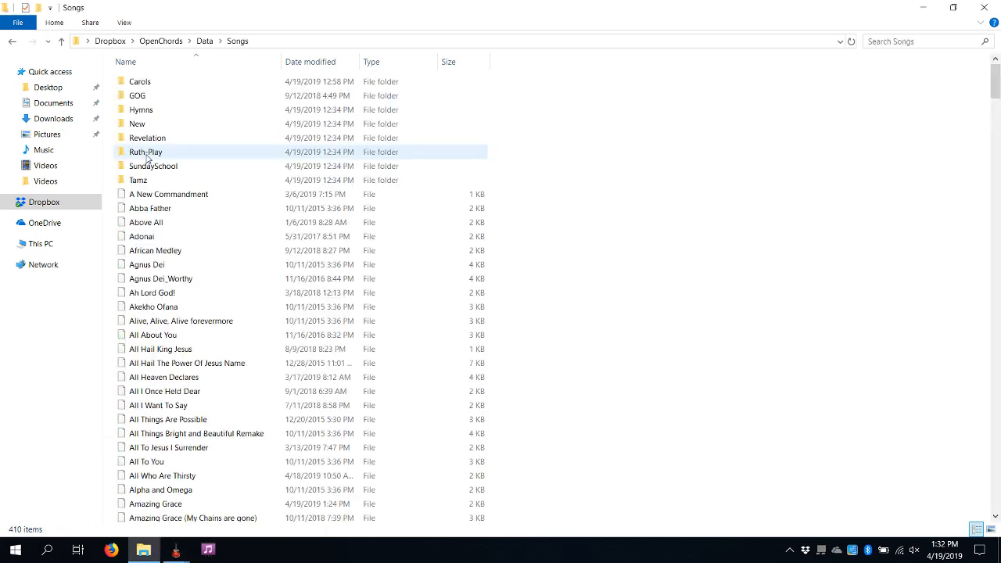
View the "A New Commandment" song file in Notepad++, and close all open files and the editor
right_click(149, 200)
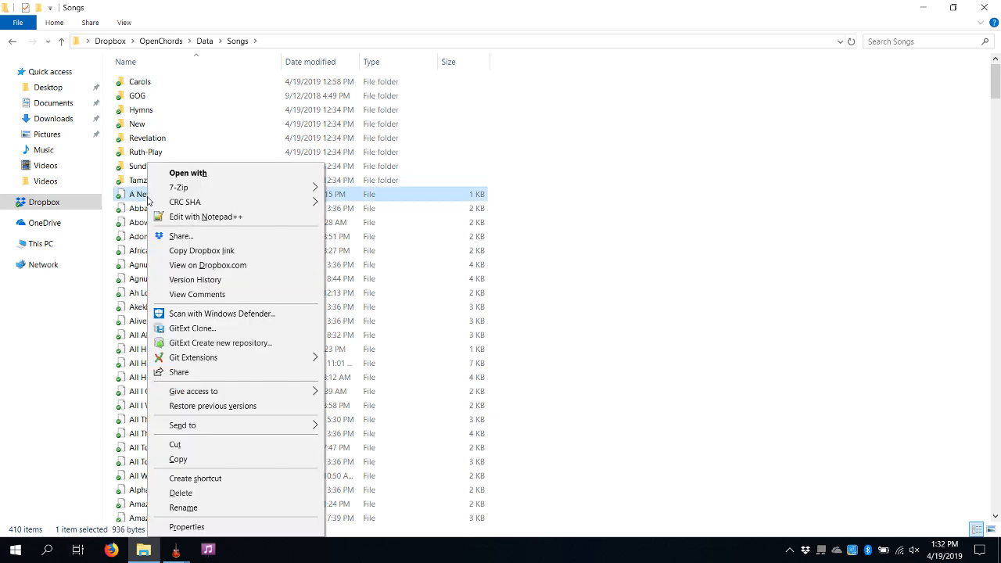
mouse_move(187, 210)
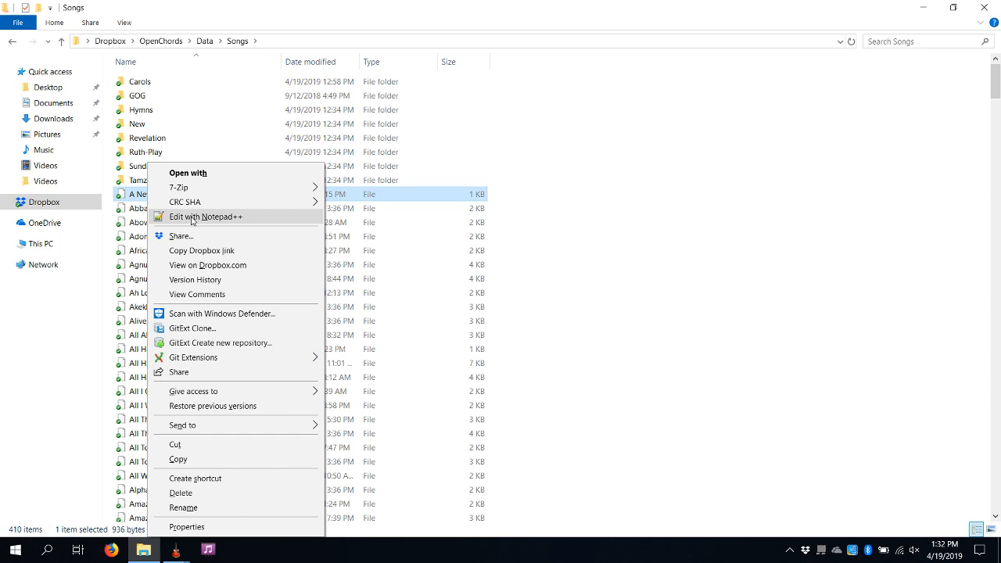
click(191, 219)
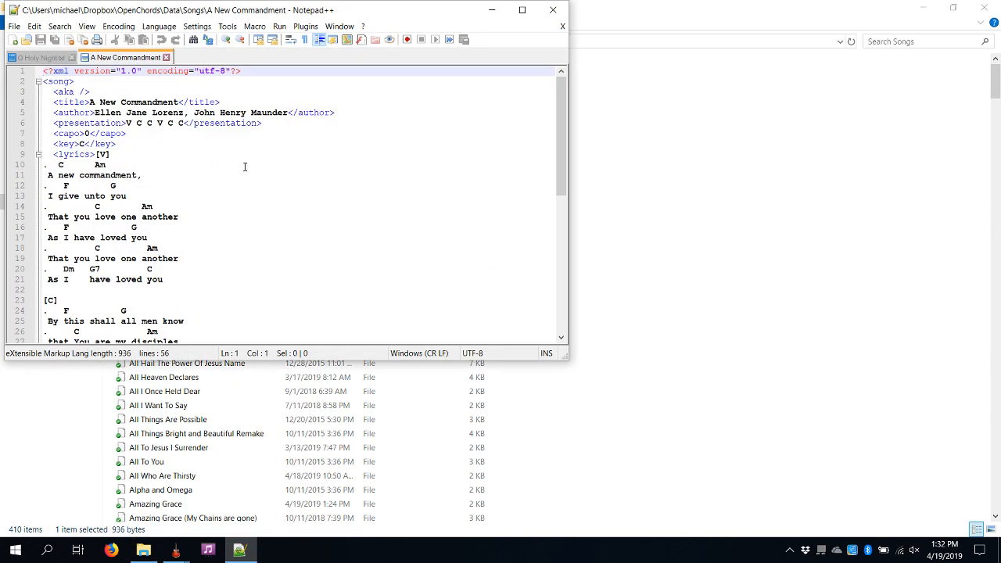
click(166, 58)
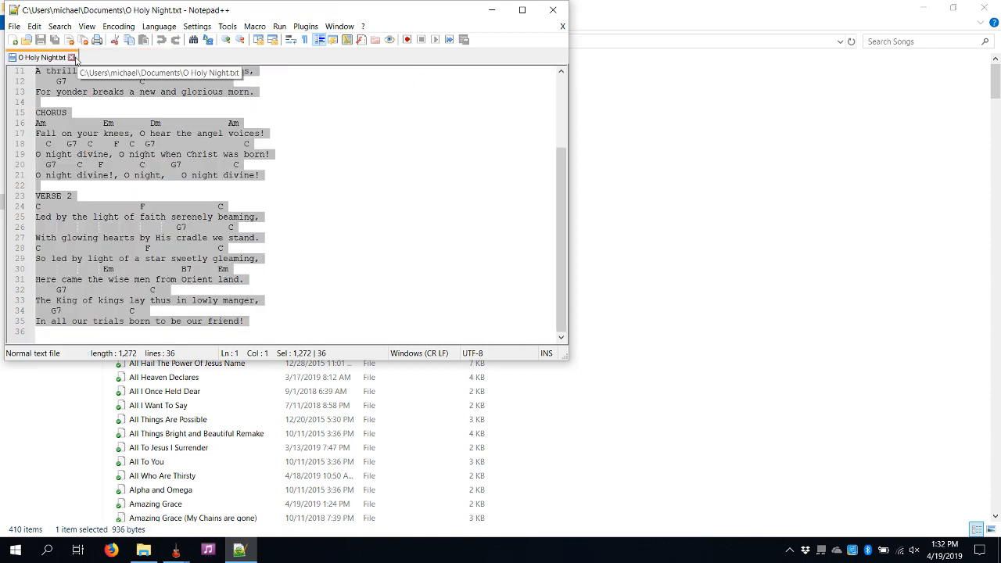
click(71, 57)
click(557, 10)
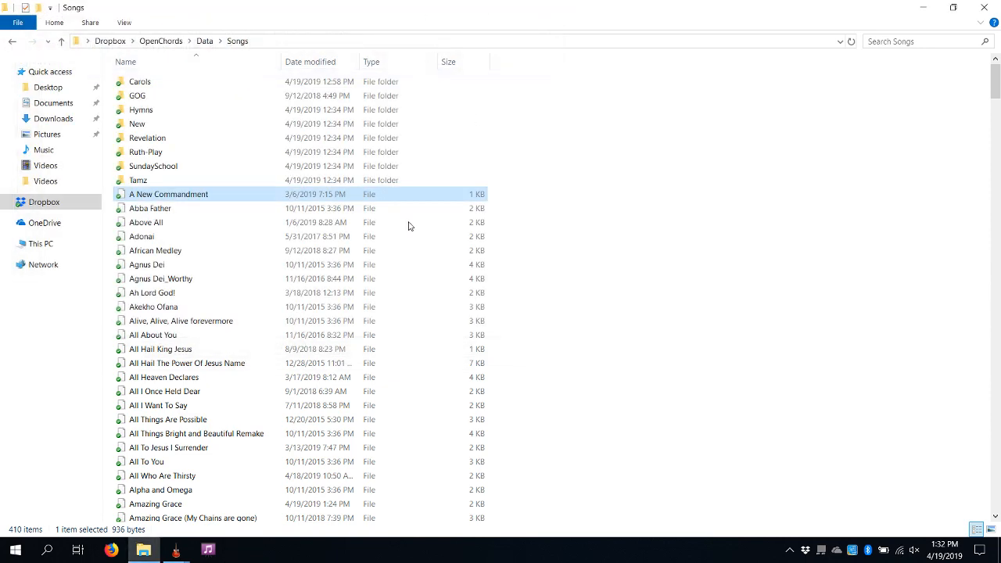
Return to the OpenChords preferences and copy the example HTTP address for external song access
mouse_move(178, 547)
click(224, 521)
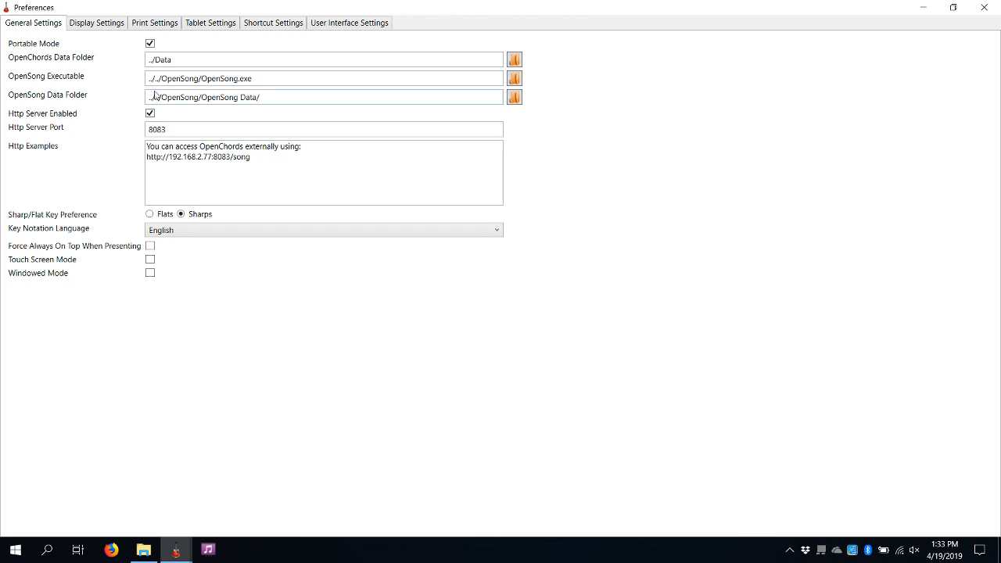
click(199, 132)
drag(256, 157, 129, 161)
key(ctrl+c)
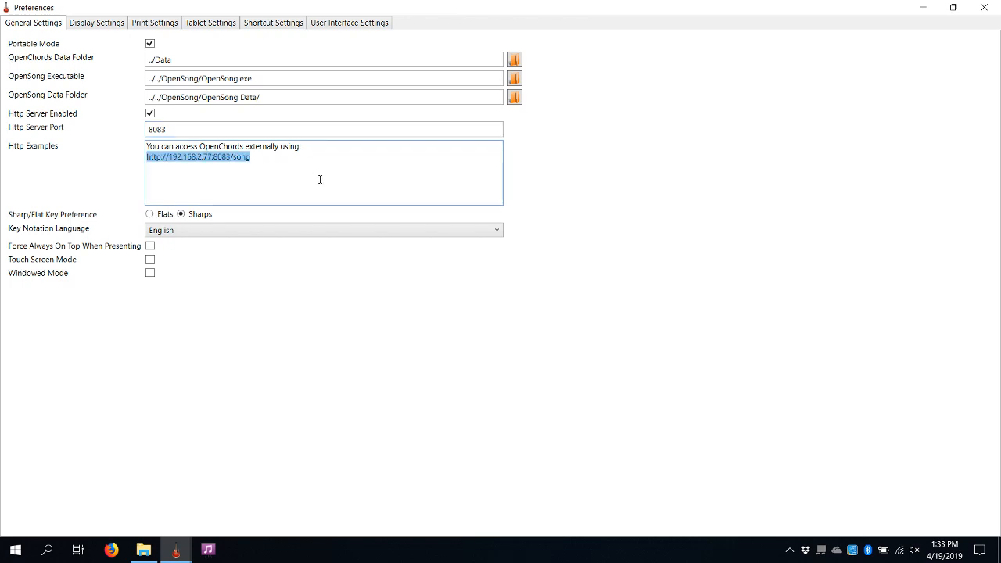
click(112, 550)
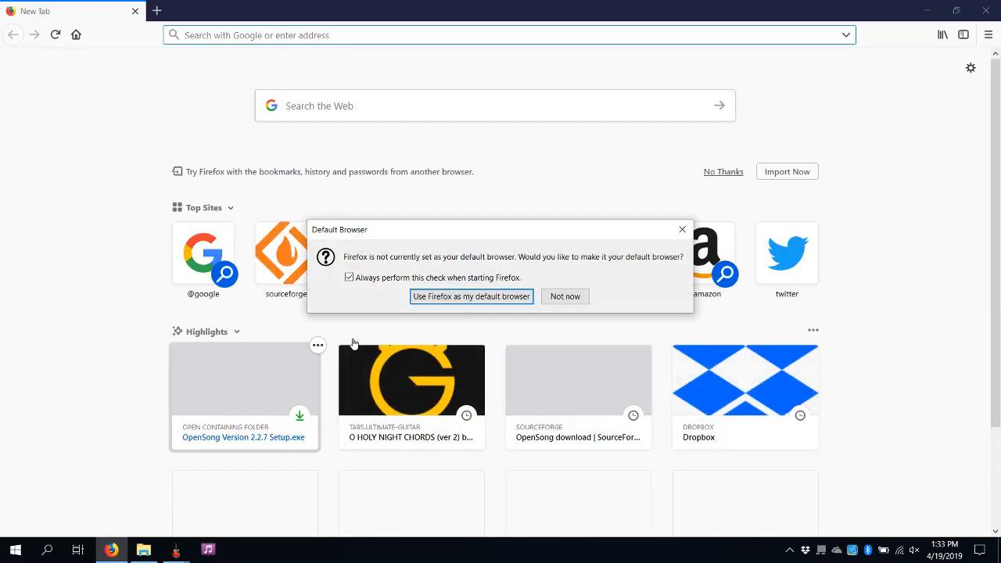
click(420, 280)
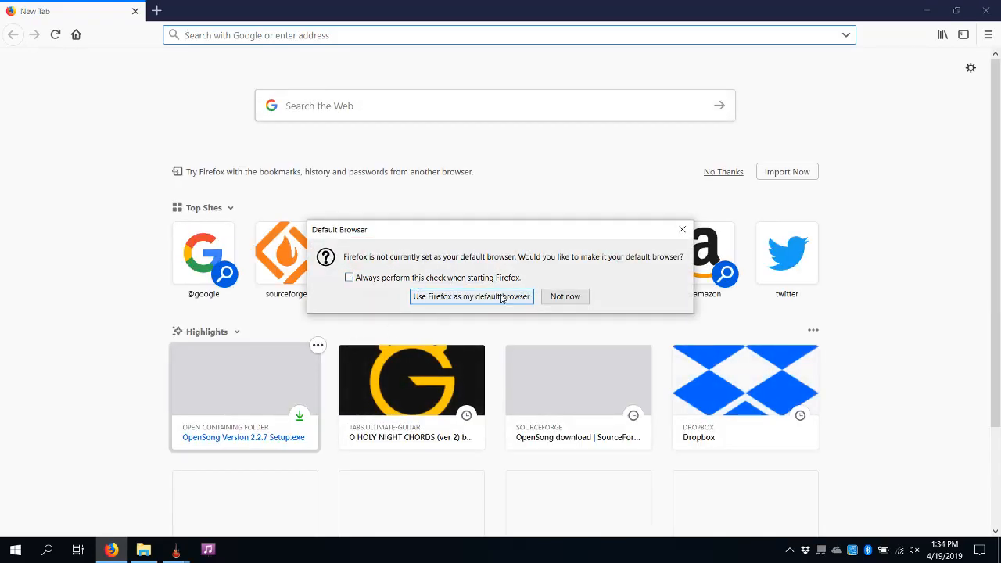
click(564, 295)
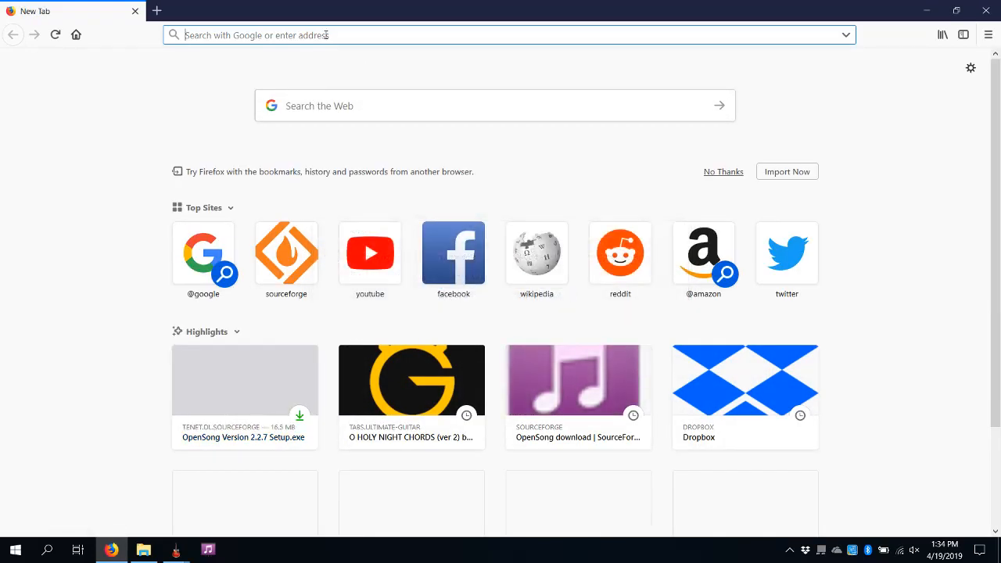
key(ctrl+v)
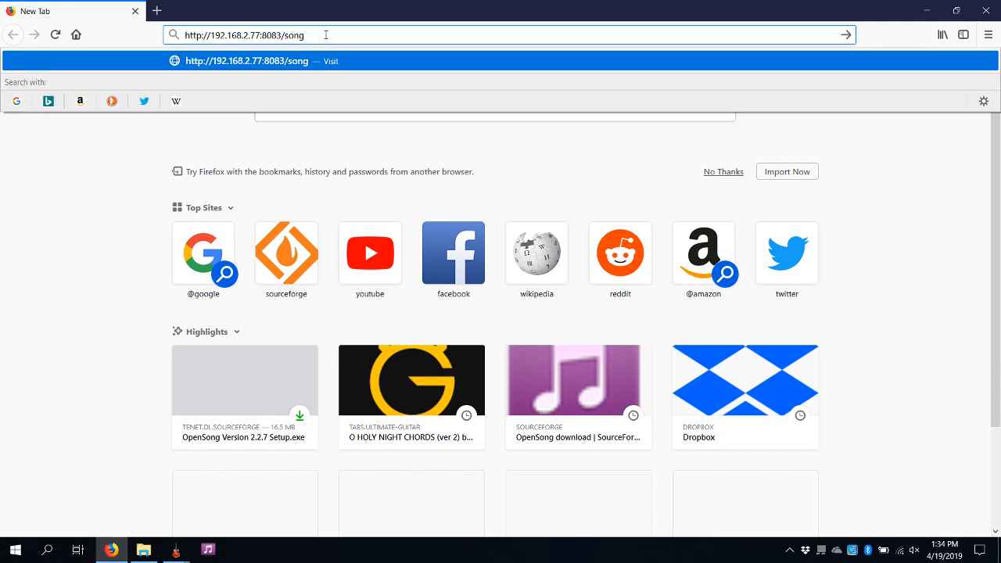
key(Return)
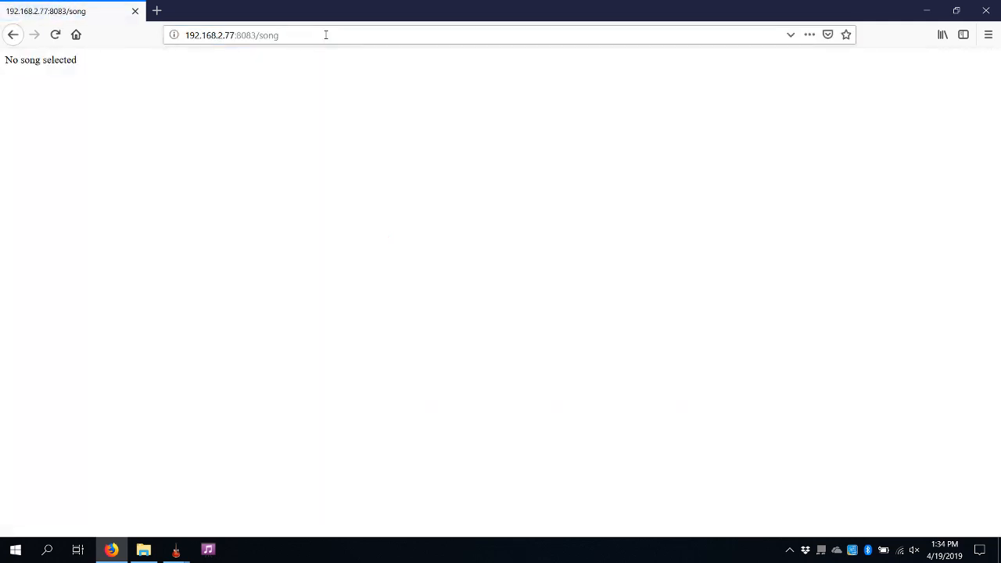
Select the song "A New Commandment" in OpenChords and view it on the song page in Firefox
right_click(176, 550)
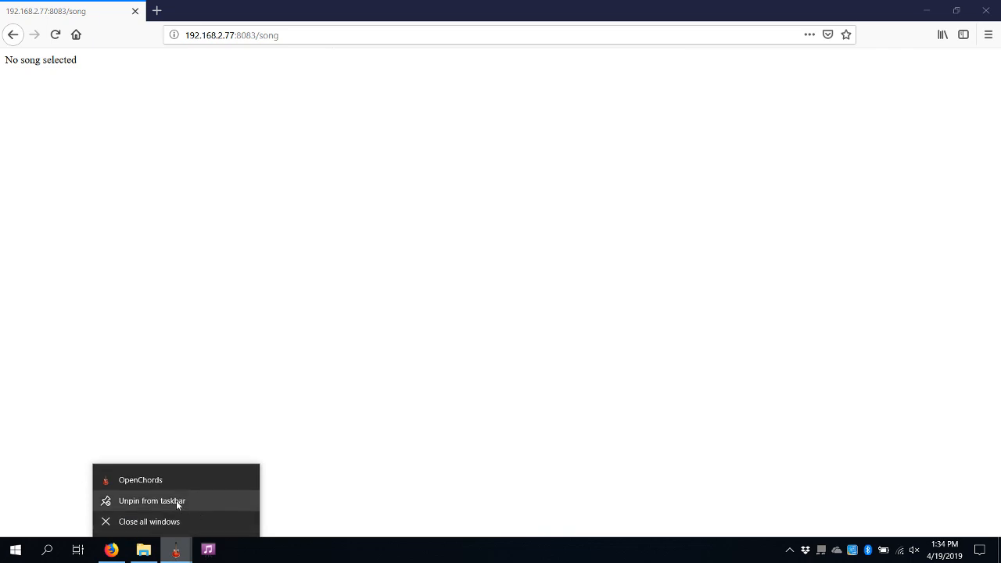
click(176, 549)
click(143, 515)
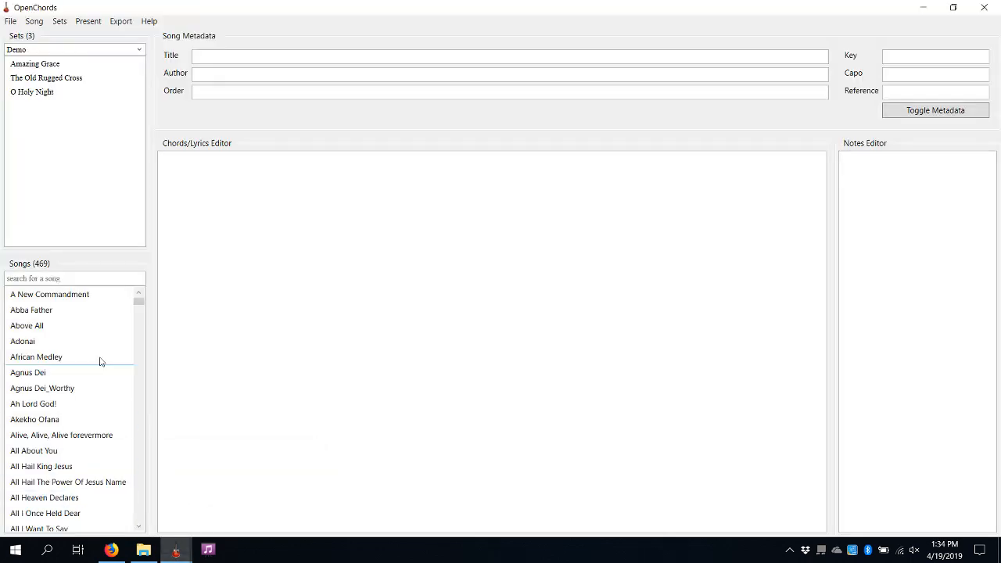
click(74, 297)
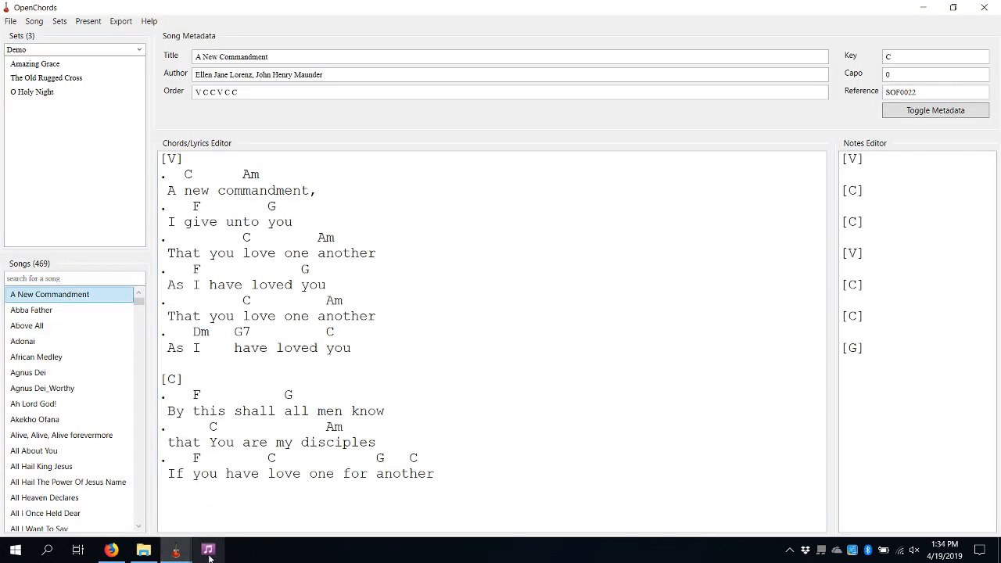
mouse_move(176, 547)
click(239, 526)
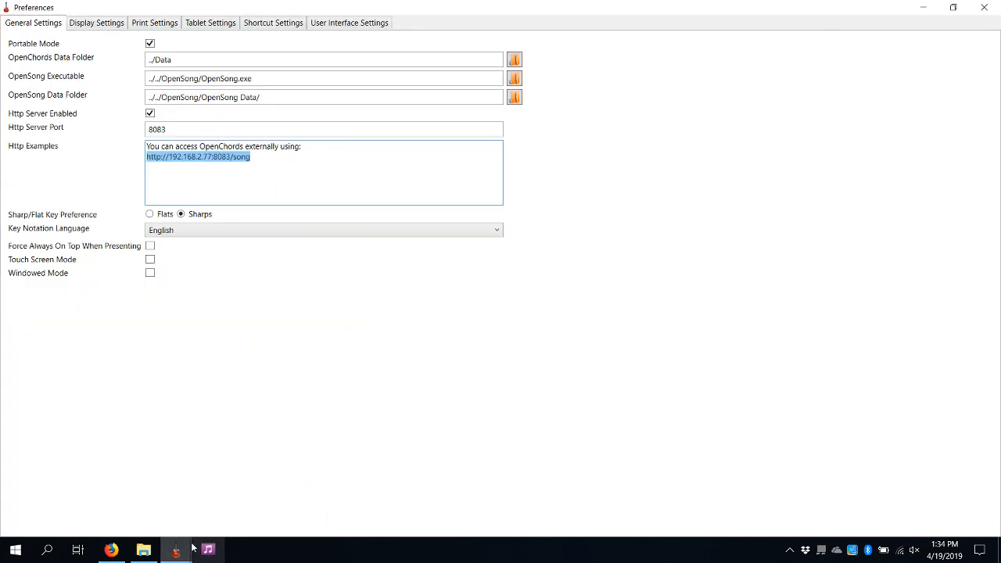
click(111, 550)
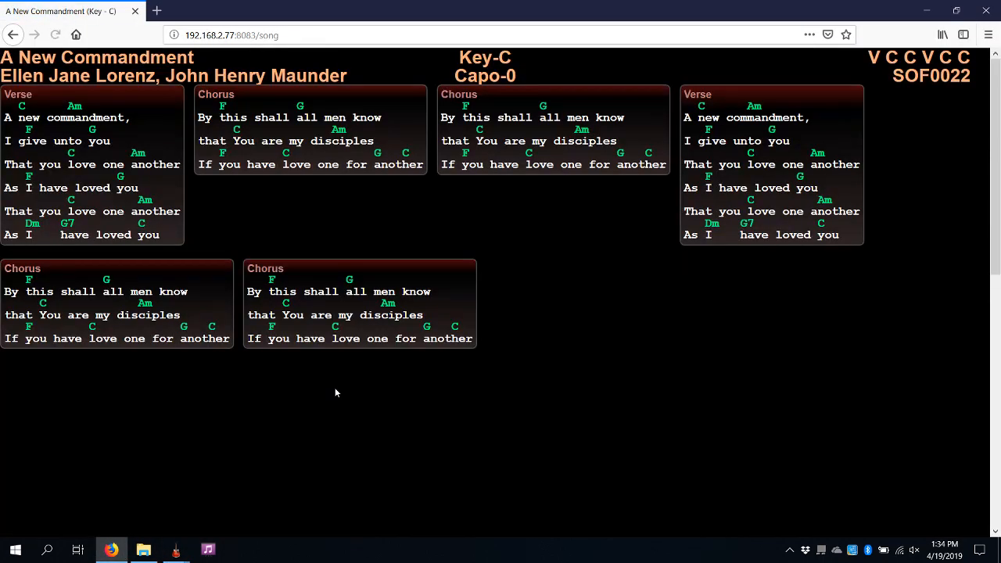
Select "Amazing Grace" from the Demo set in OpenChords and view it on the Firefox song page
mouse_move(177, 554)
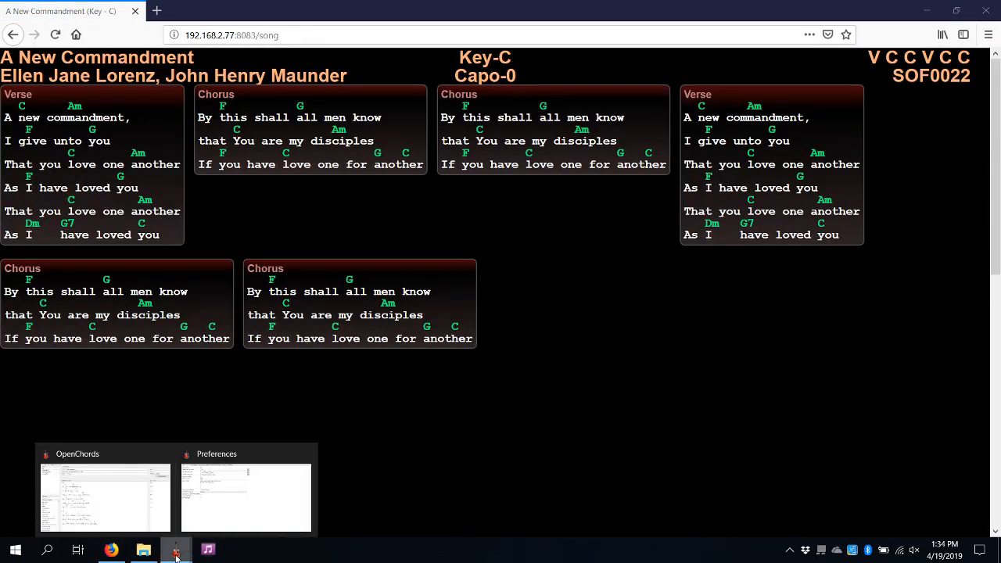
click(119, 516)
click(56, 64)
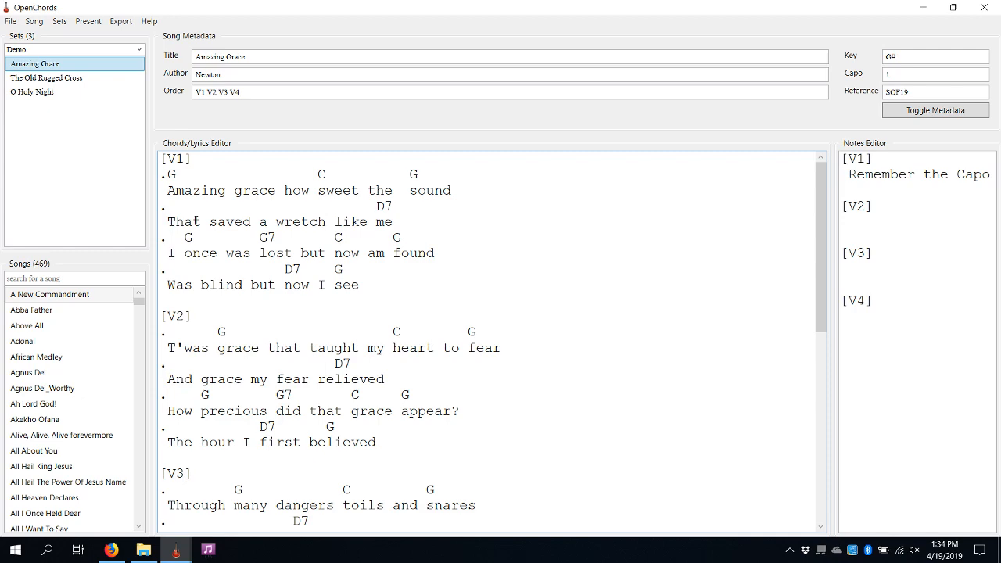
click(112, 550)
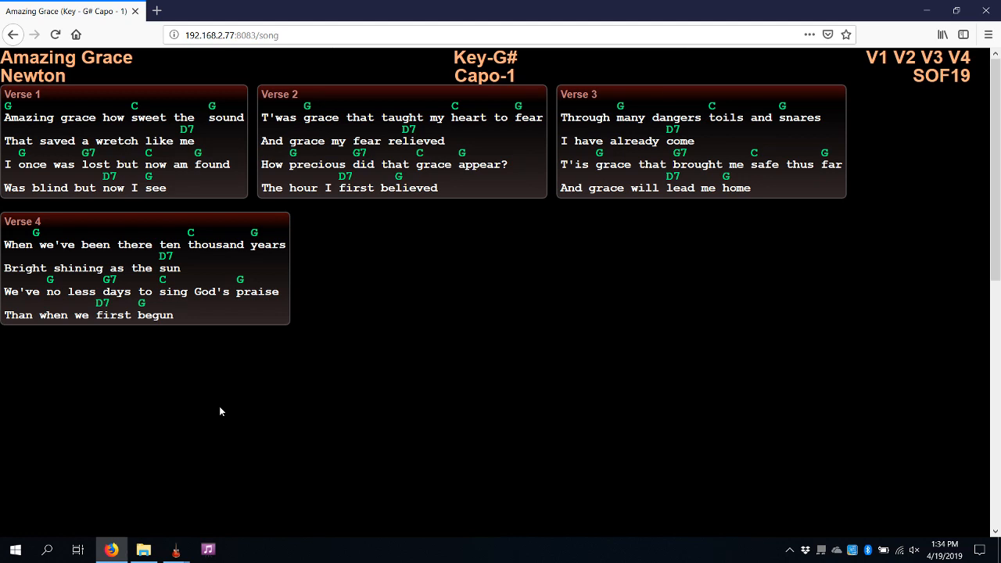
Load the capo-free version of the song page by extending its address to 192.168.2.77:8083/song/nocapo
click(310, 32)
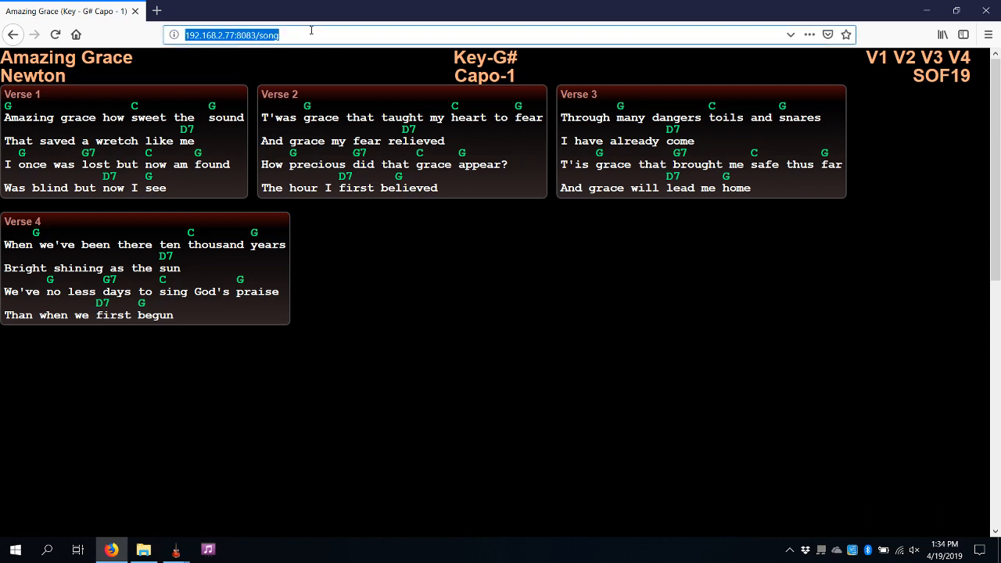
click(313, 35)
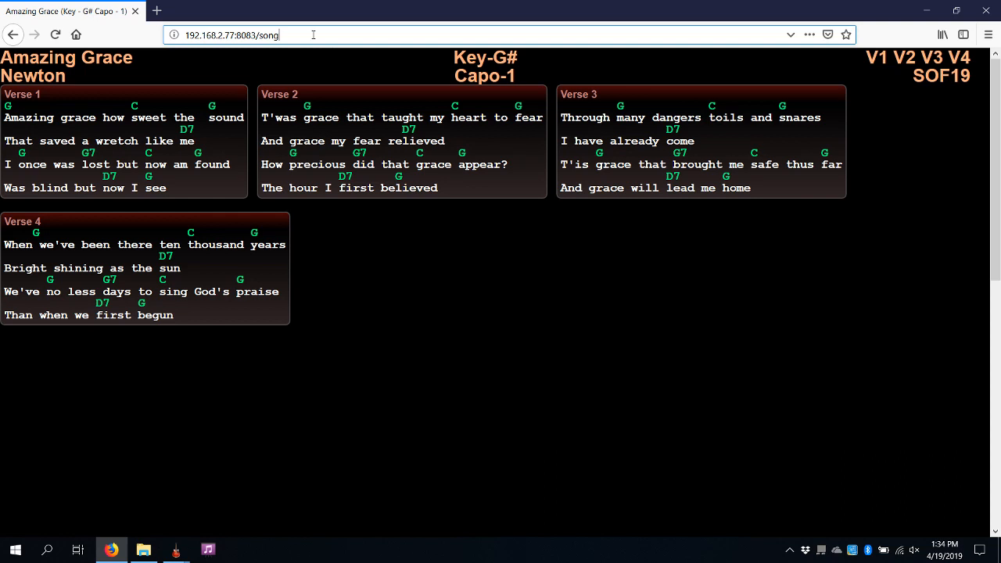
text(/)
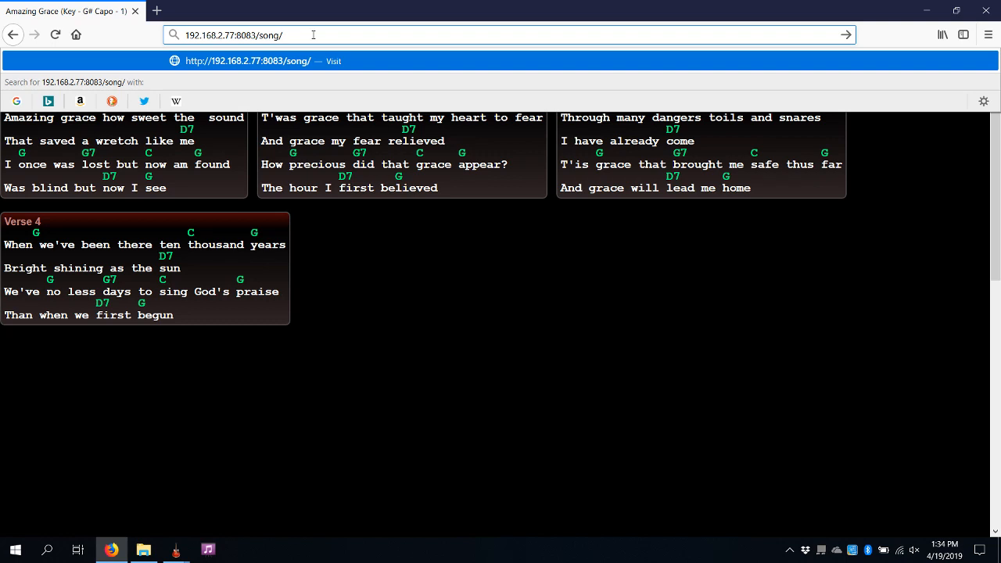
text(noca)
text(po)
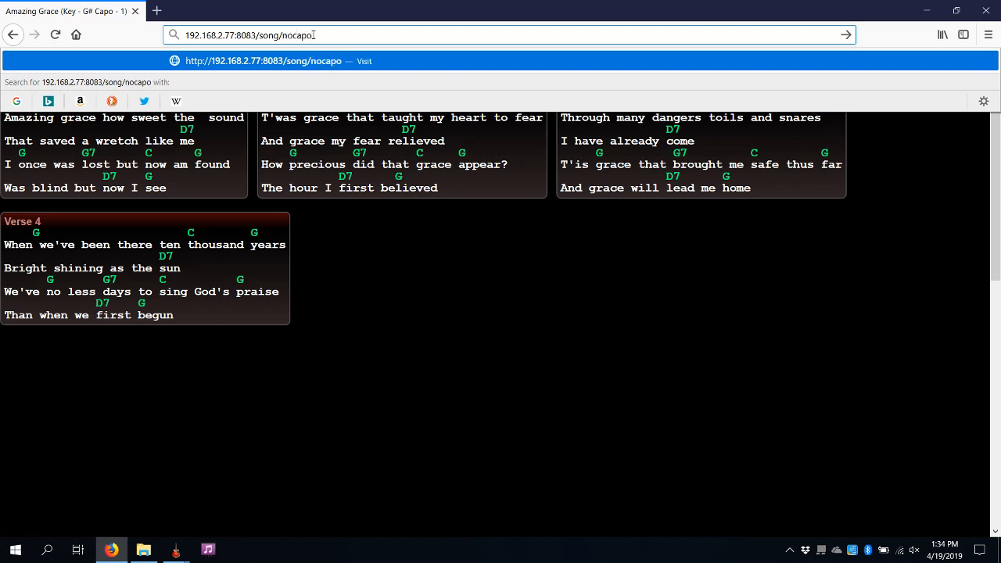
key(Return)
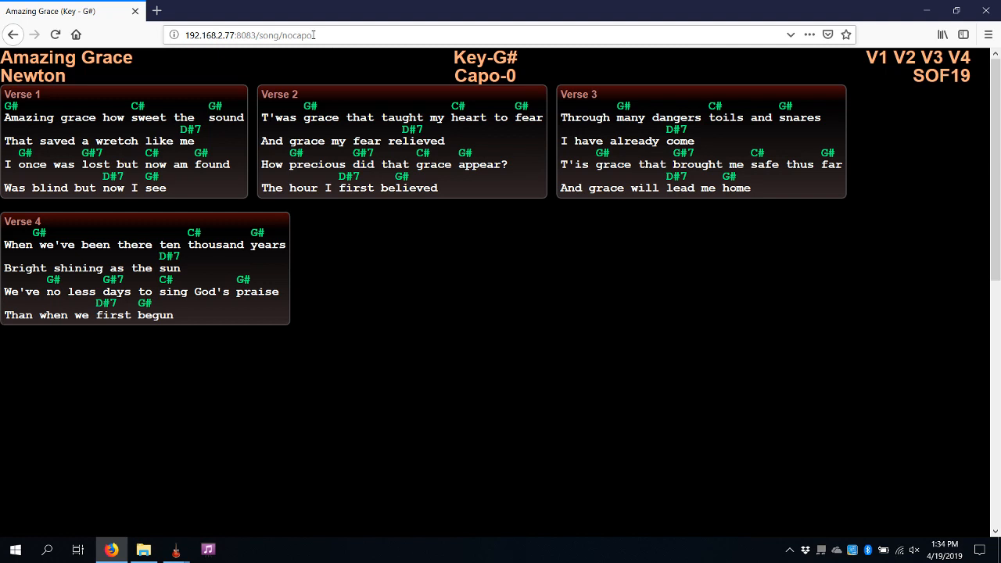
Load the capo-free song page with flat chord names by extending its address to 192.168.2.77:8083/song/nocapo/flats
click(320, 36)
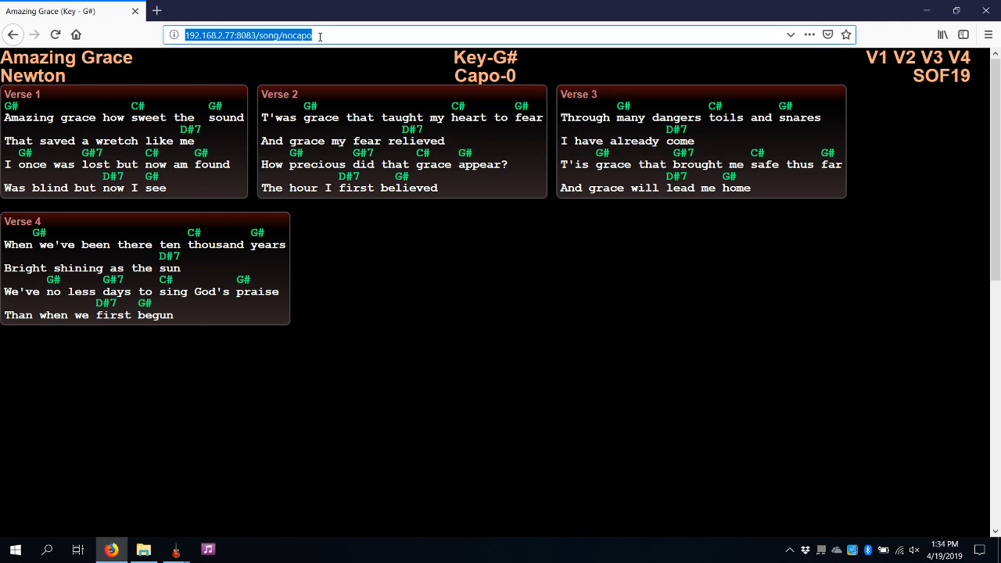
click(319, 36)
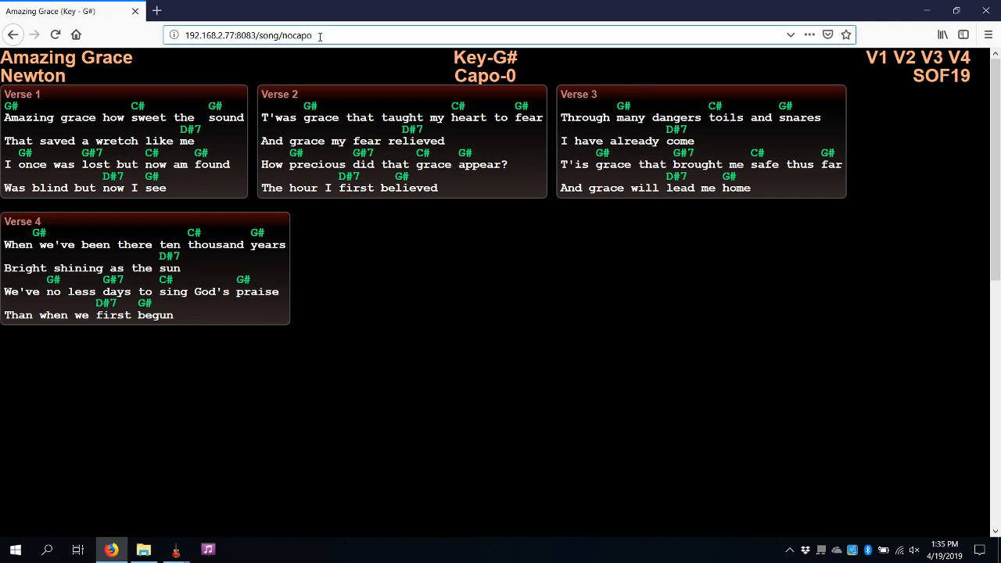
text(/)
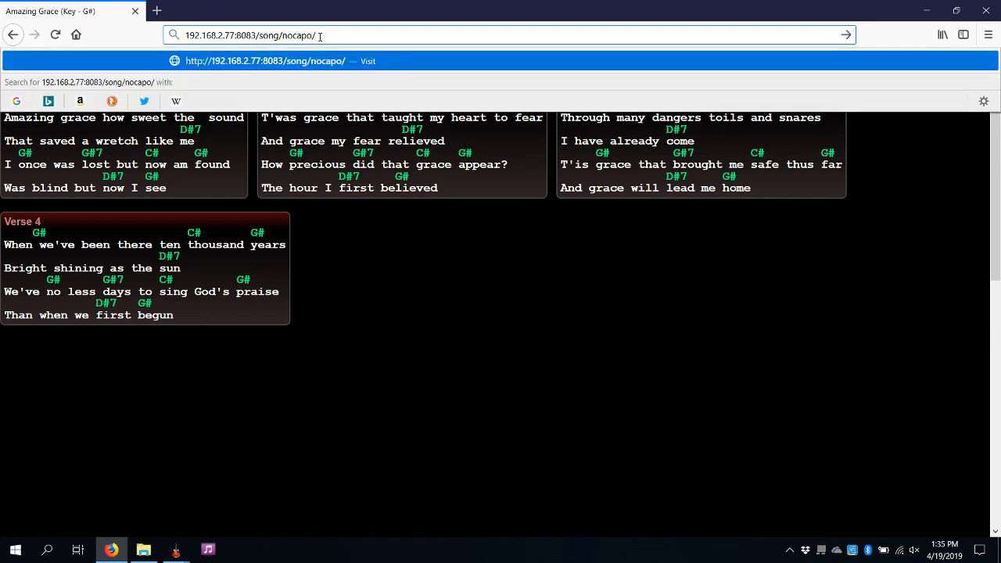
text(flsts)
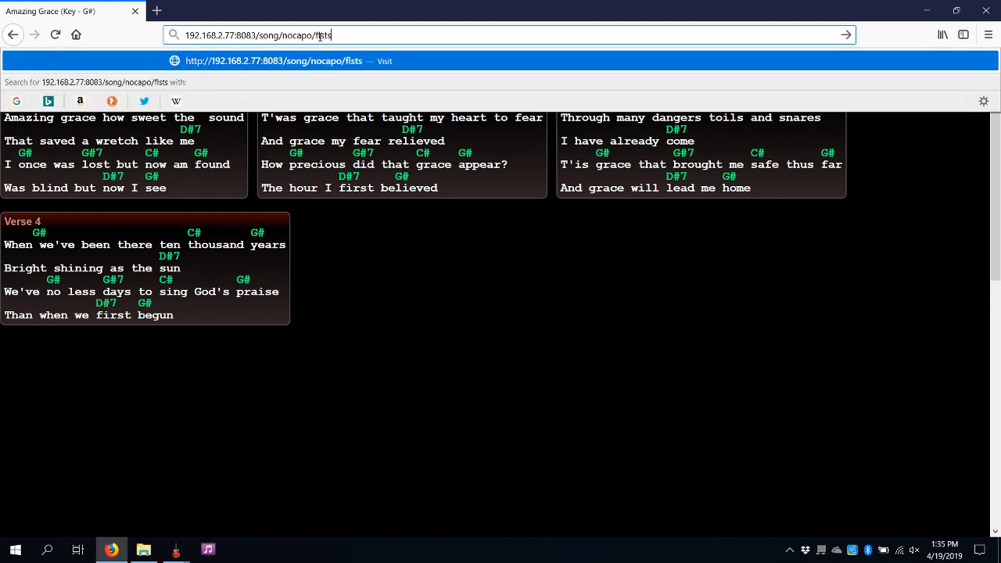
key(BackSpace)
key(BackSpace)
key(BackSpace)
key(BackSpace)
text(alts)
key(Return)
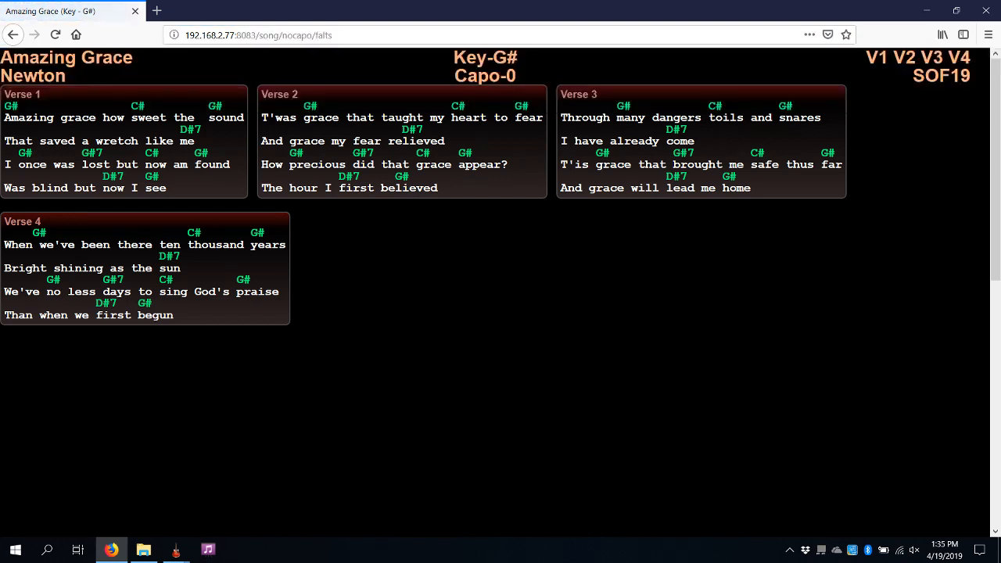
double_click(369, 38)
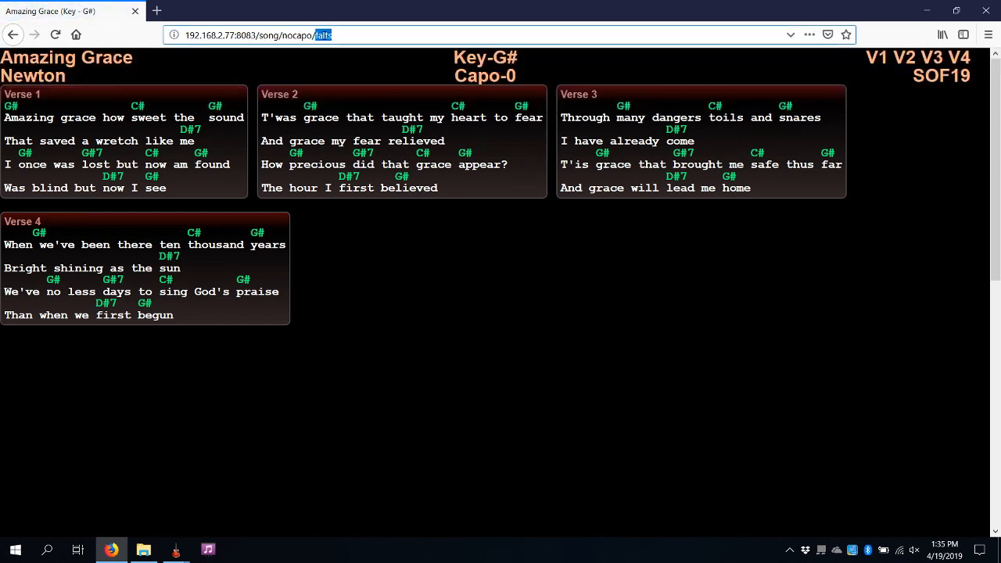
text(flats)
key(Return)
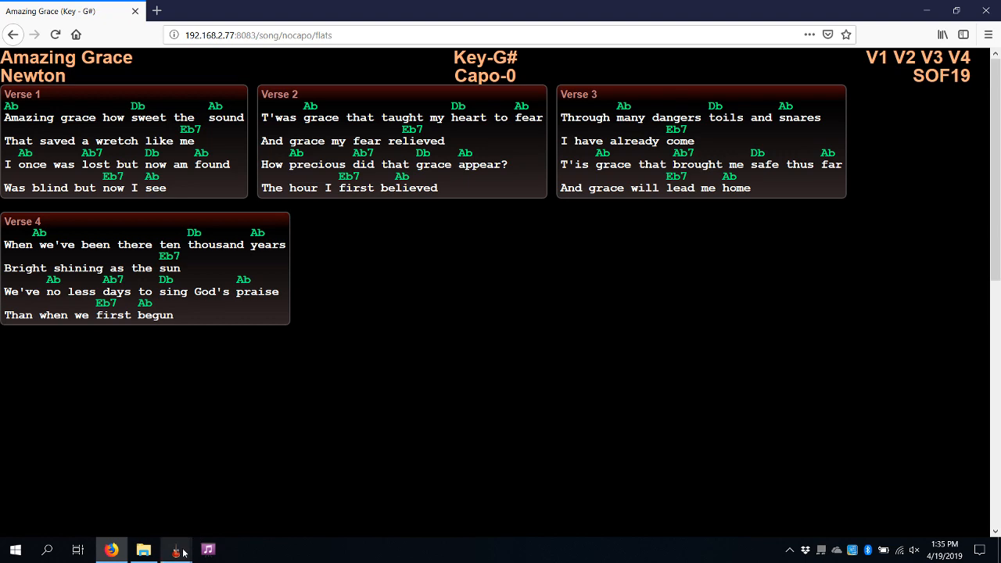
Select "The Old Rugged Cross" from the Demo set in OpenChords and view it on the Firefox song page
mouse_move(181, 550)
click(127, 477)
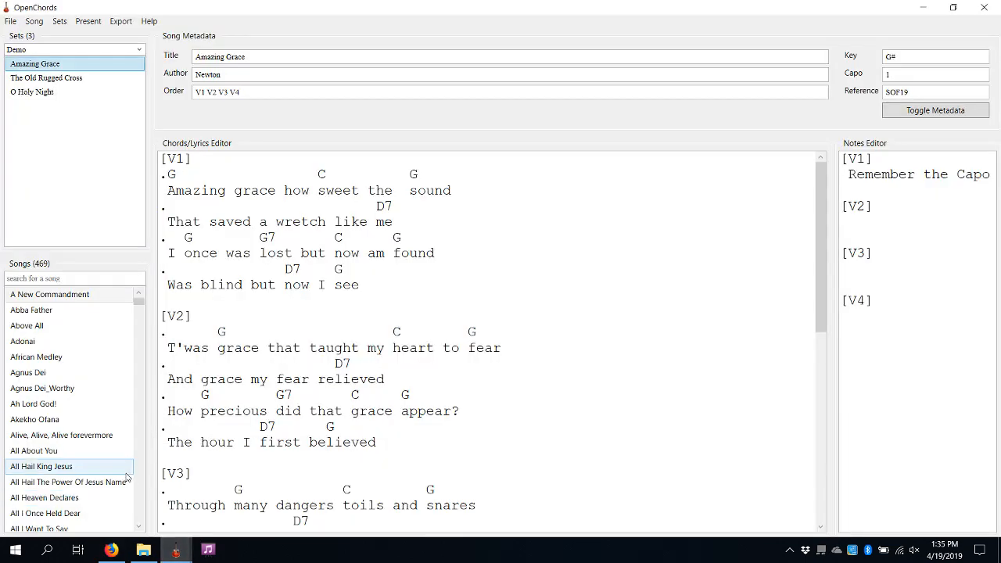
click(47, 77)
click(107, 551)
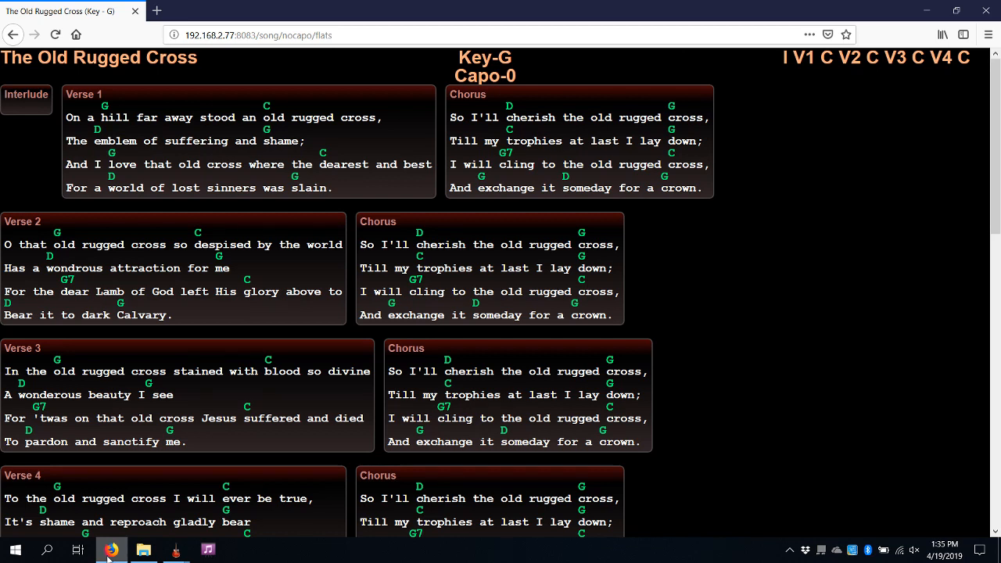
Load the whole set in Firefox from 192.168.2.77:8083/set/nocapo/flats and look through all its songs
double_click(270, 35)
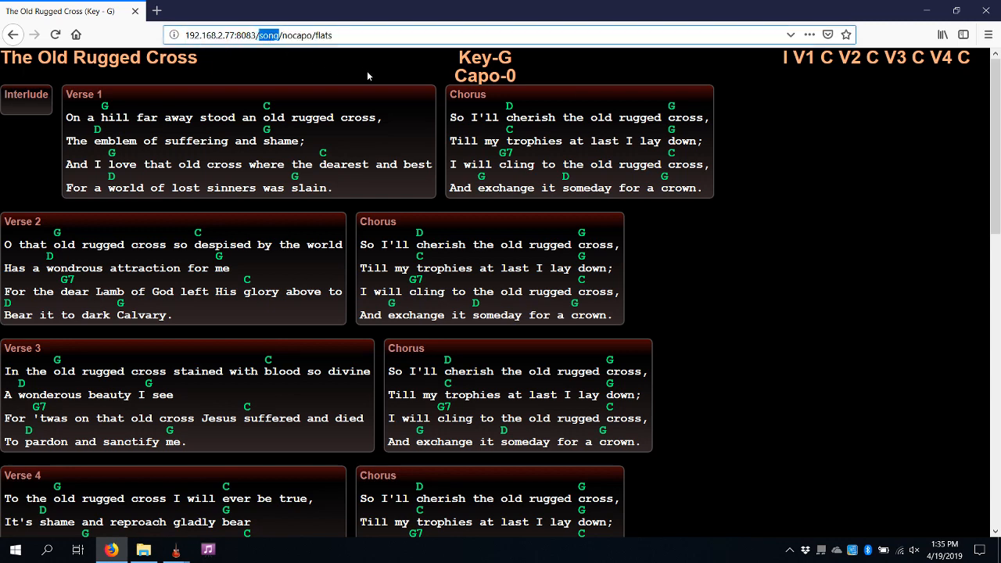
text(set)
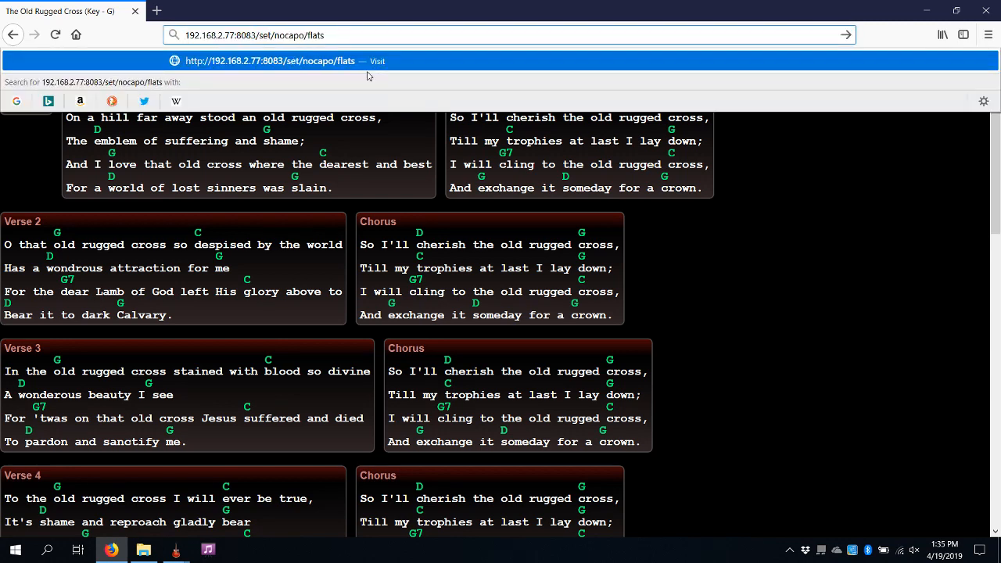
key(Return)
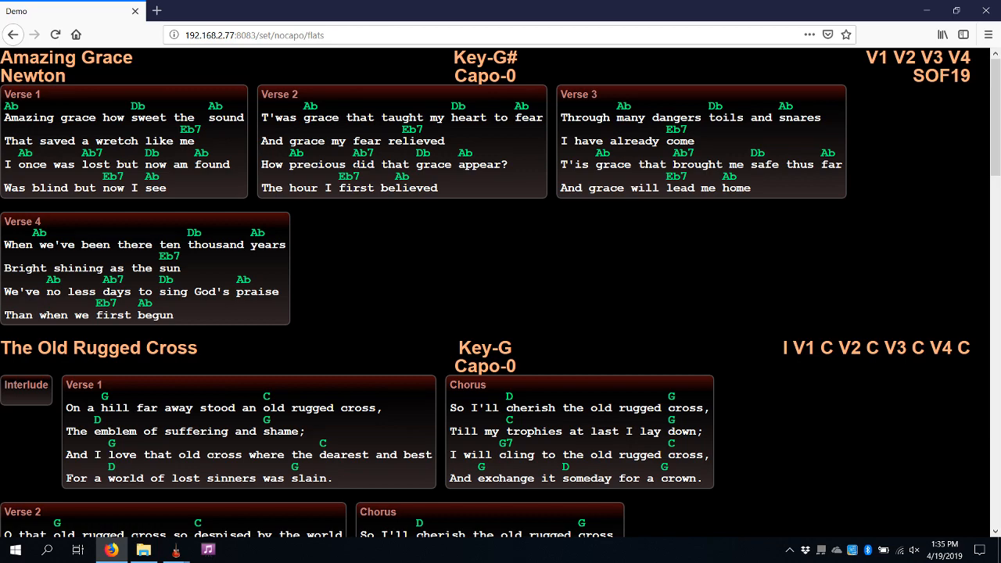
scroll(355, 166, down, 10)
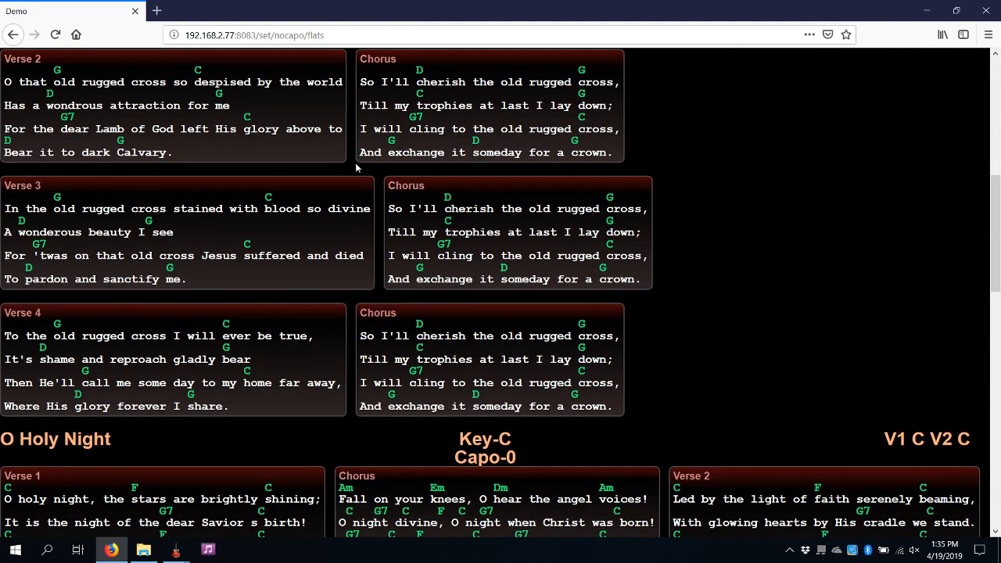
scroll(356, 167, down, 9)
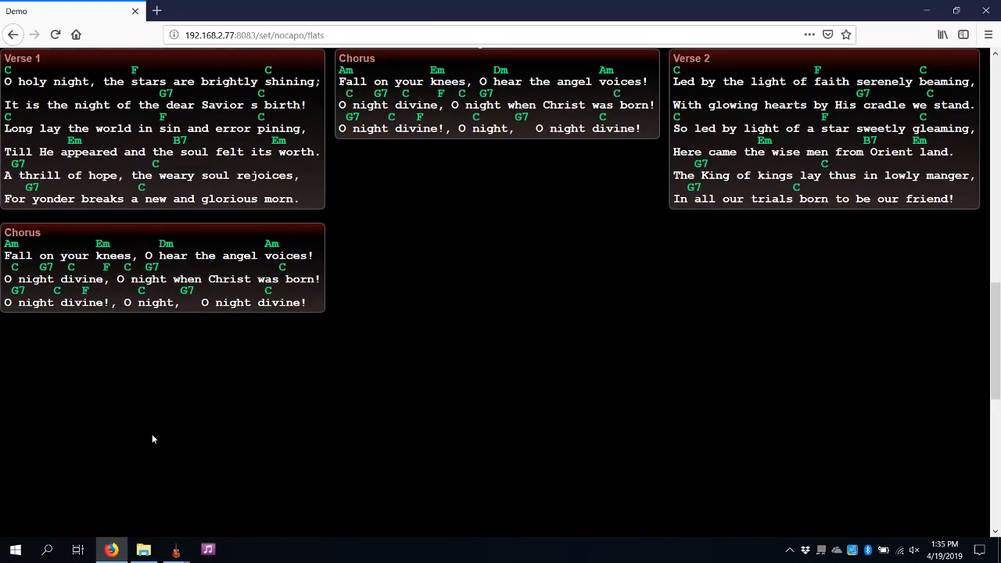
Switch back to the OpenChords Preferences window and look at the Key Notation Language choices in the general settings
click(176, 550)
click(107, 488)
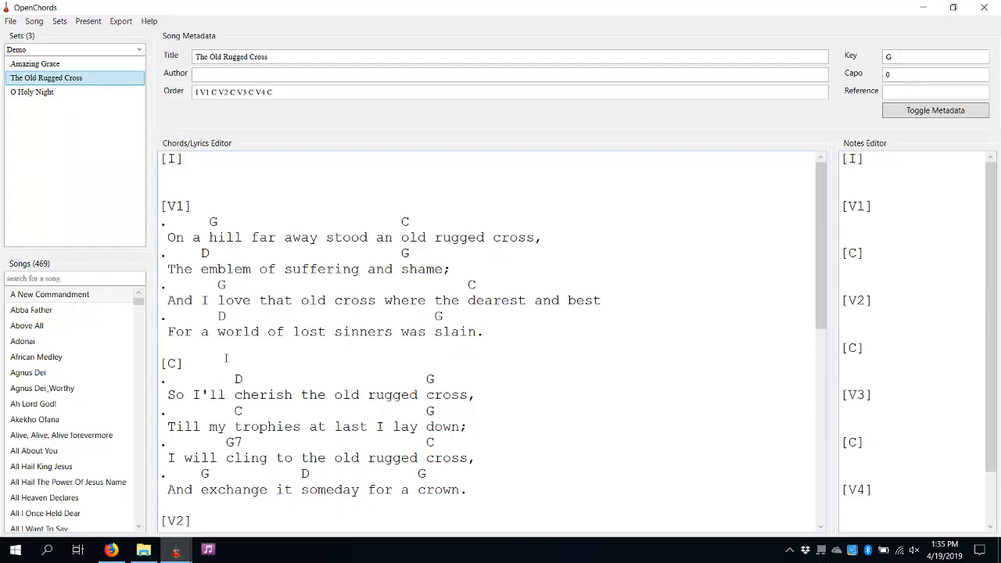
mouse_move(174, 547)
click(235, 518)
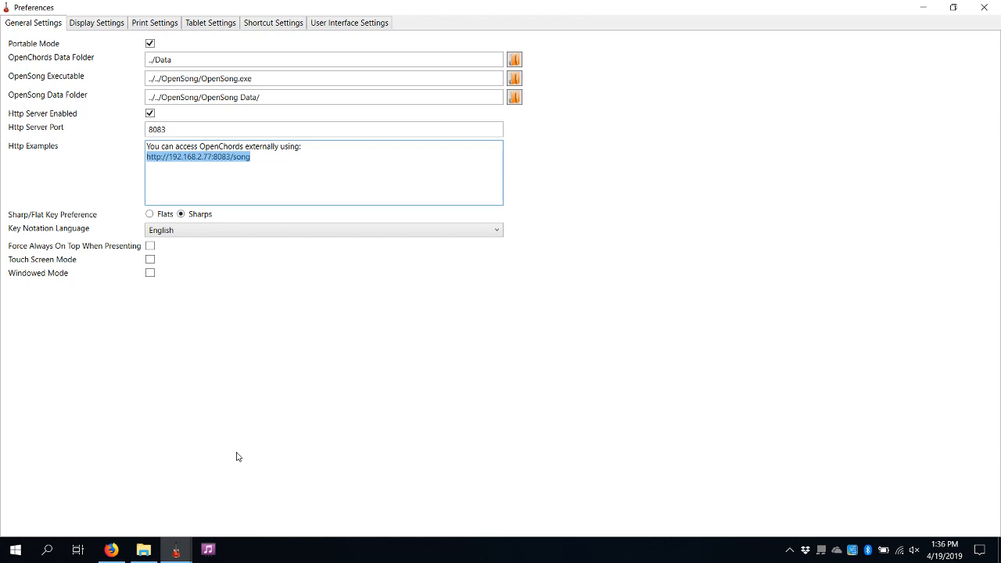
click(221, 230)
click(221, 231)
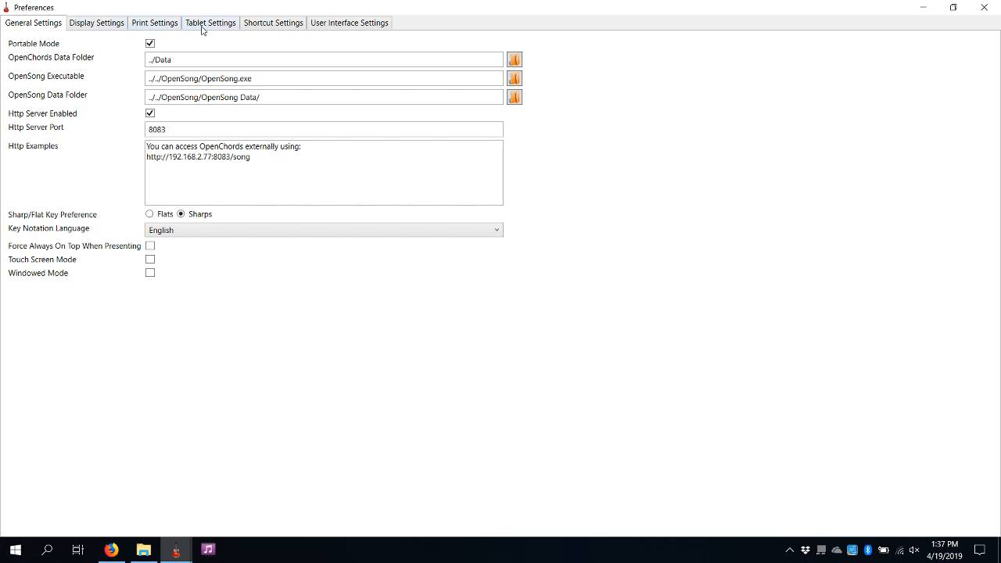
Show the display settings and look at the Song Orientation choices, keeping Horizontal
click(97, 24)
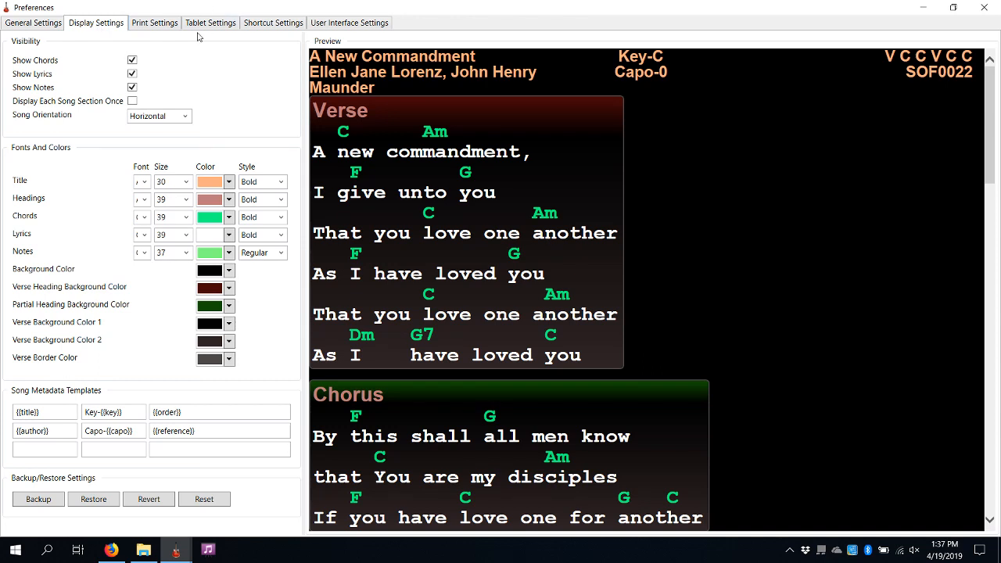
click(185, 117)
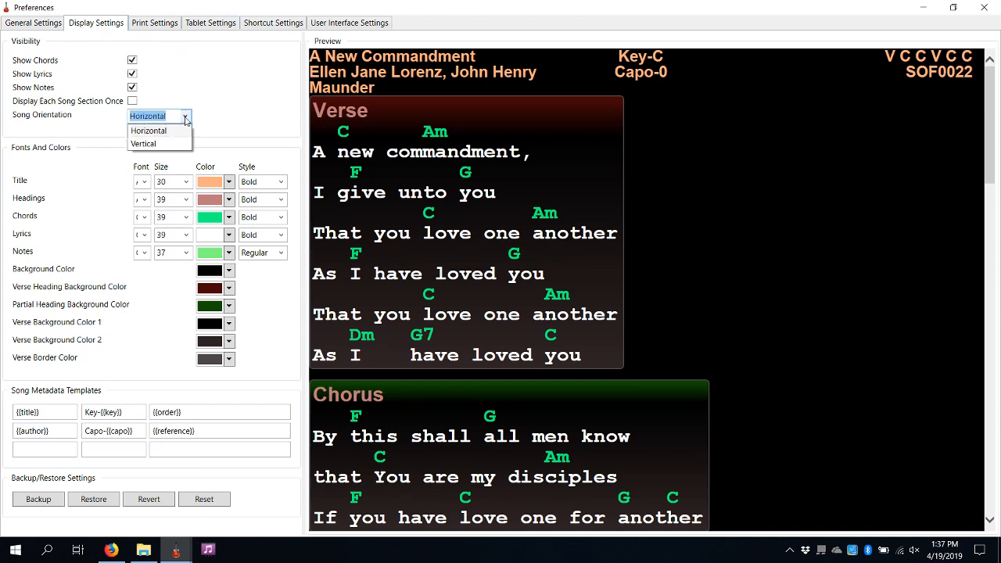
click(185, 117)
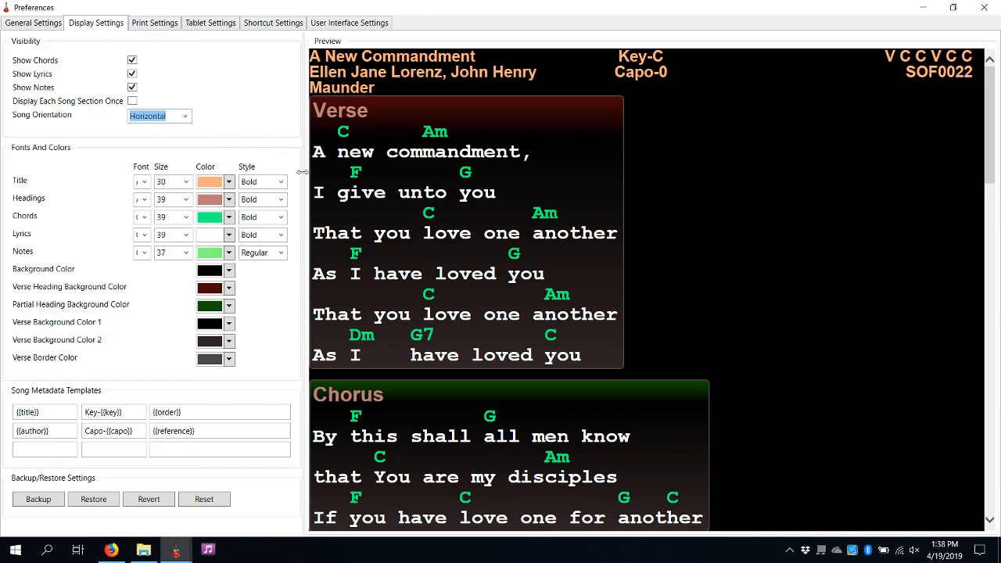
Widen the display options area to reveal the font names and set the Chords color to red
drag(304, 179, 374, 182)
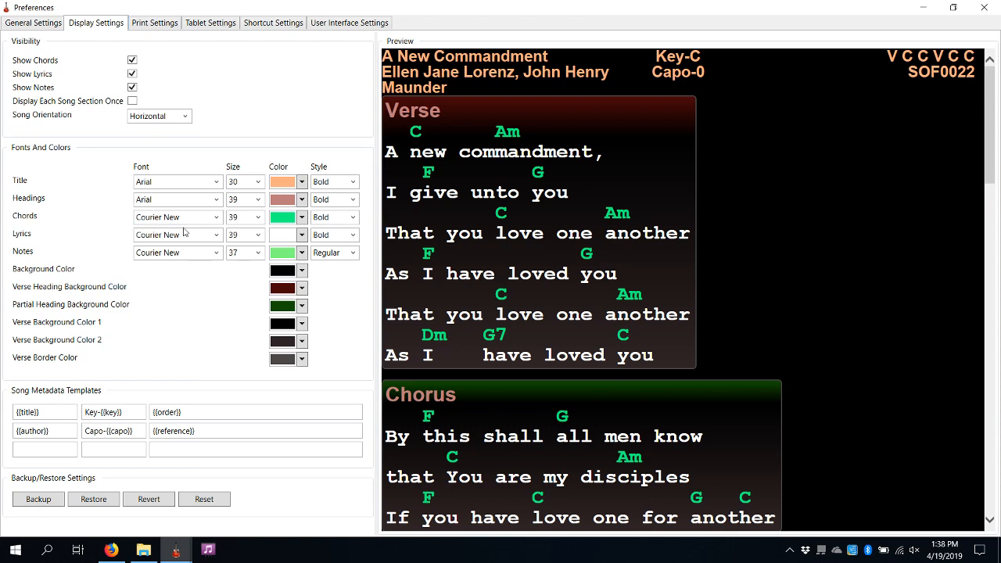
click(295, 222)
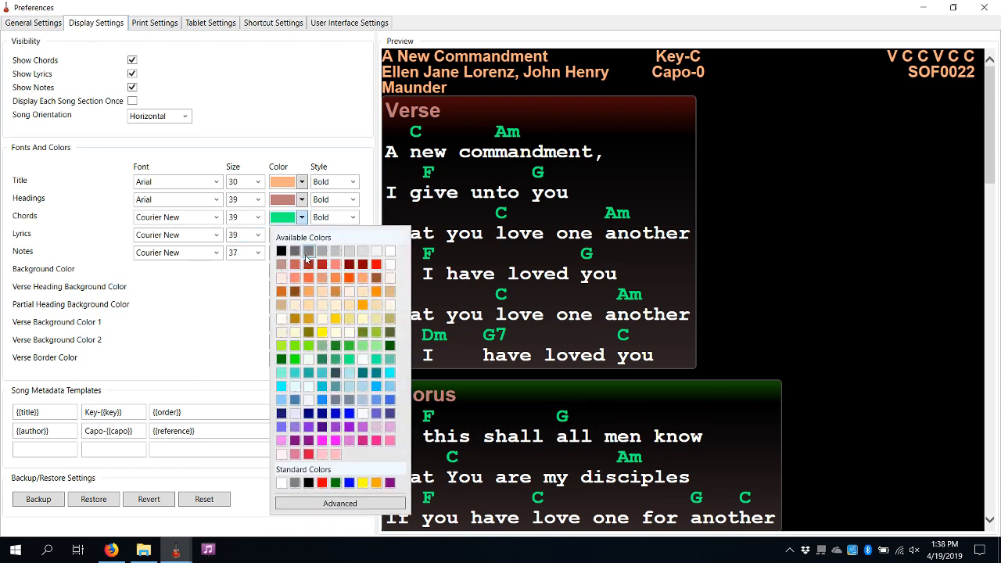
click(376, 266)
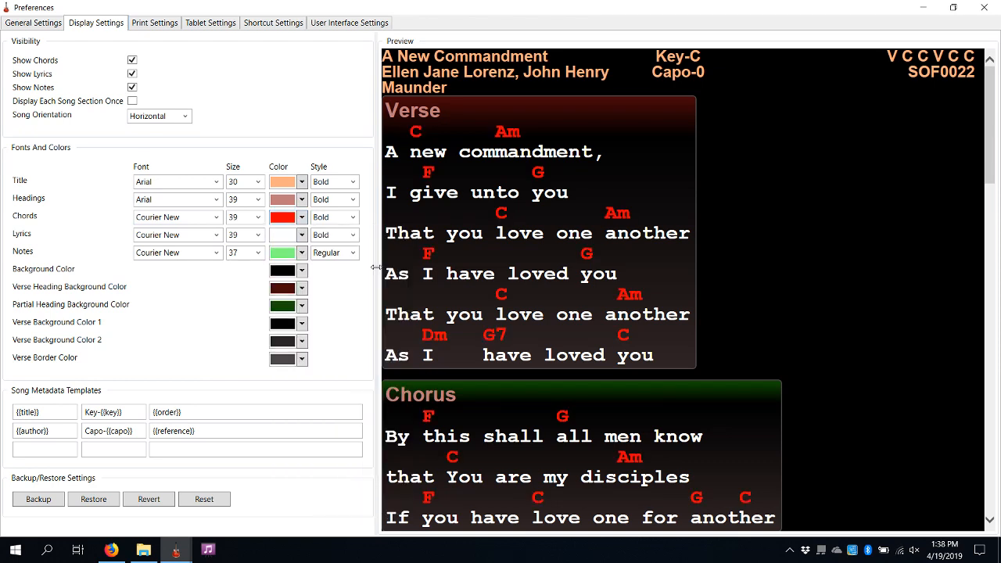
Move the {{title}} placeholder from the first metadata template of the top row to the end of the {{order}} template
click(62, 412)
drag(59, 411, 2, 411)
key(ctrl+c)
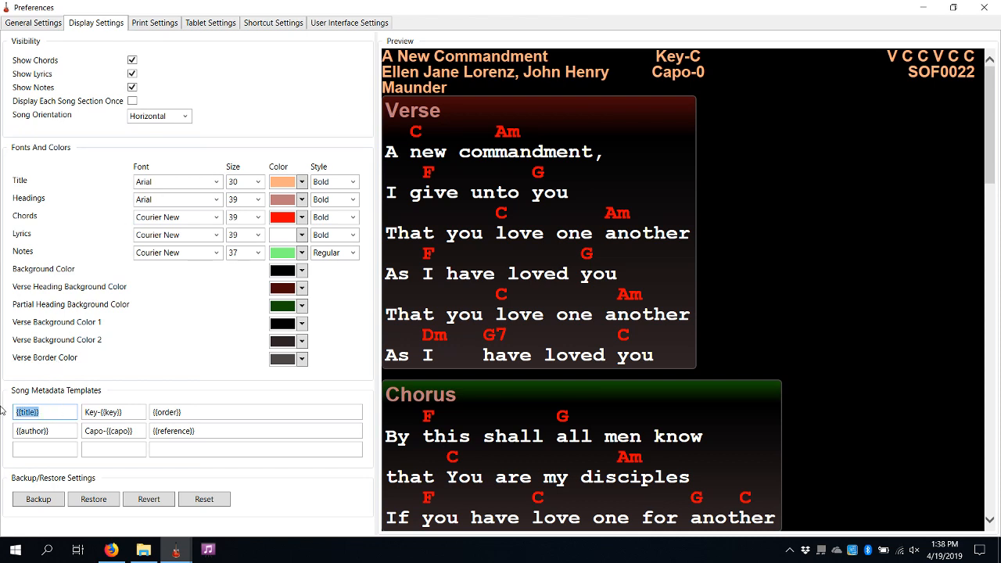
key(BackSpace)
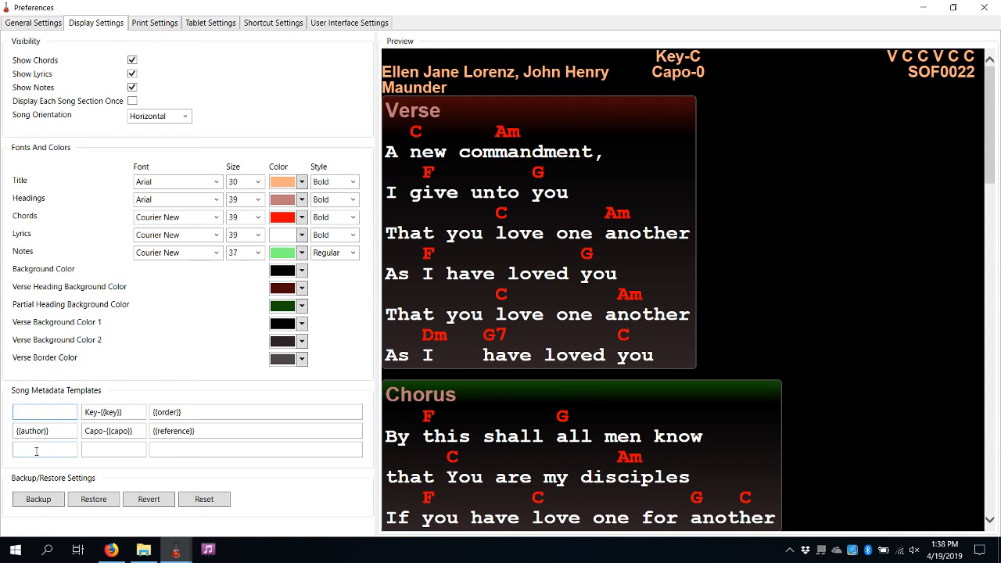
right_click(217, 410)
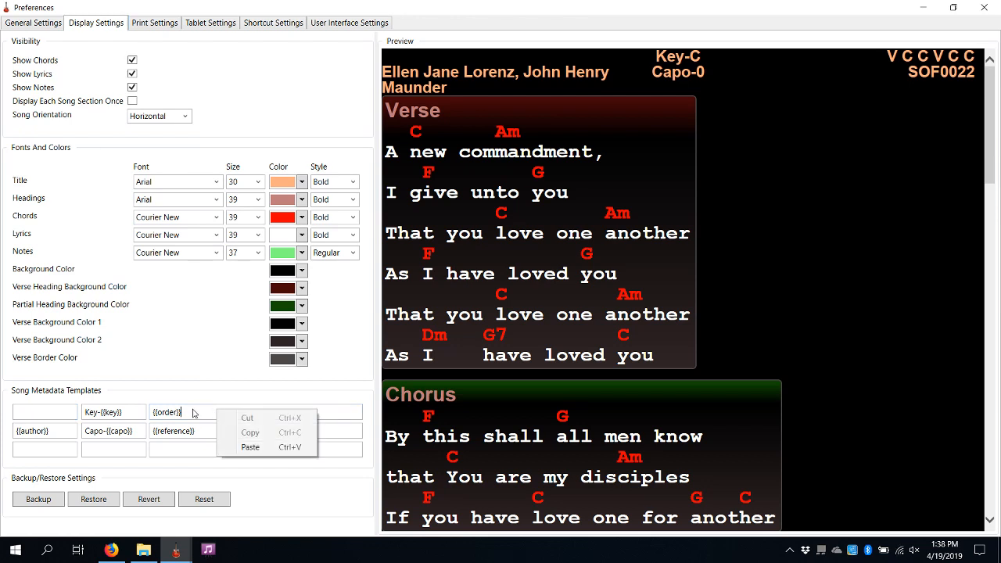
click(193, 412)
key(ctrl+v)
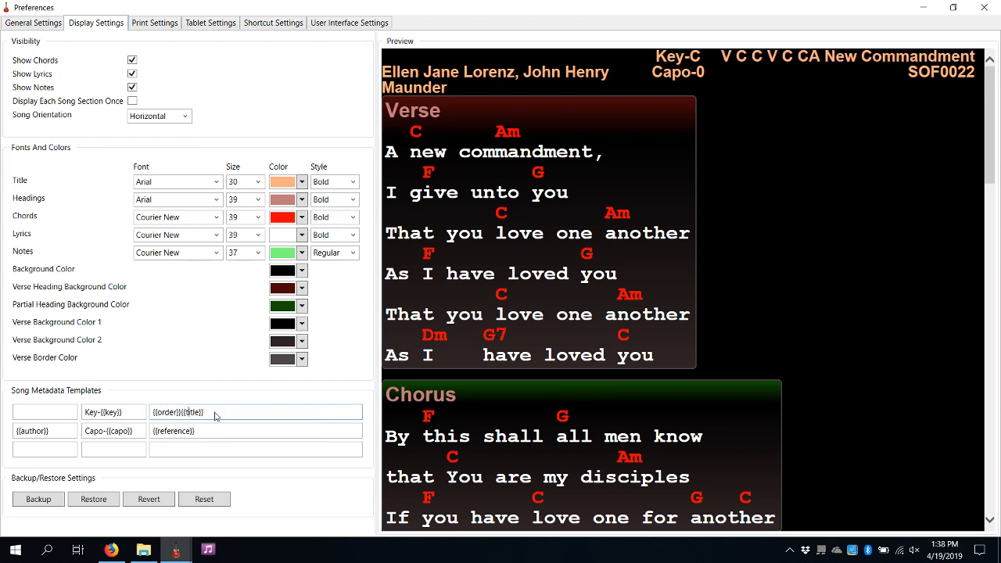
Cut {{order}} from the combined metadata template and paste it into the empty first template of the top row
key(Left)
key(Left)
key(Left)
key(shift+Left)
key(shift+Left)
key(shift+Left)
key(shift+Left)
key(shift+Left)
key(shift+Left)
key(shift+Left)
key(shift+Left)
key(shift+Left)
key(ctrl+x)
click(16, 416)
key(ctrl+v)
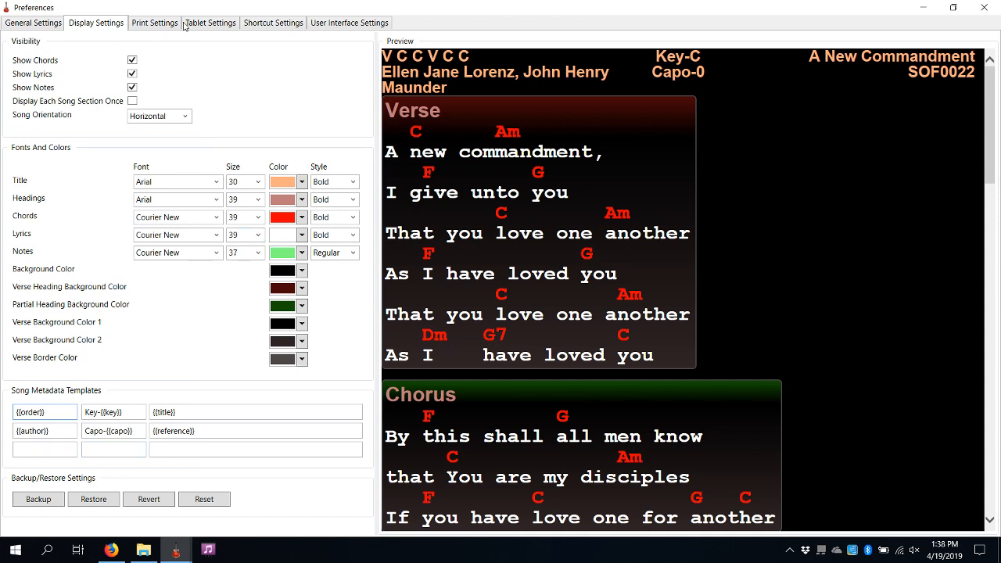
Review the print, shortcut and user interface settings, and close the Preferences window
click(155, 24)
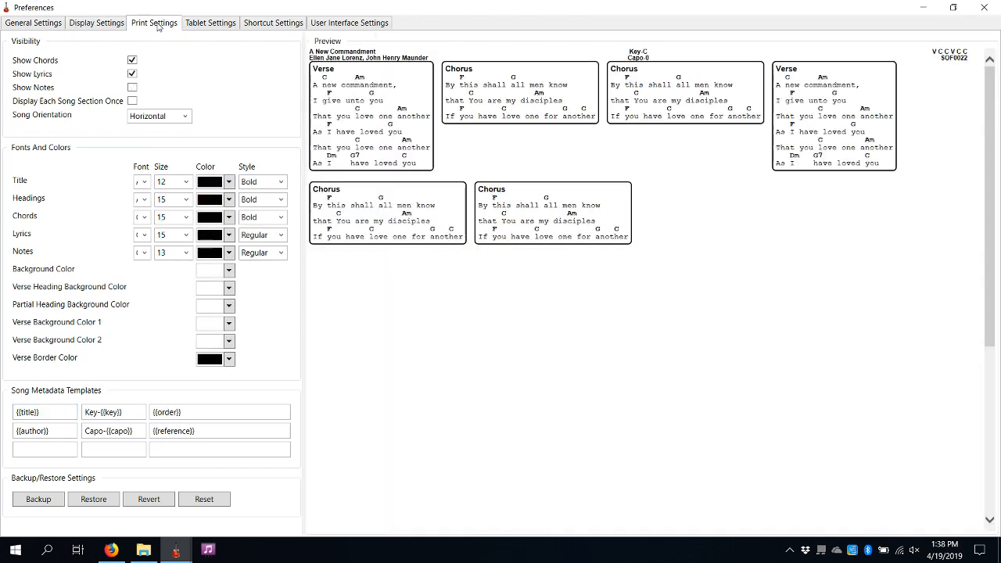
click(253, 25)
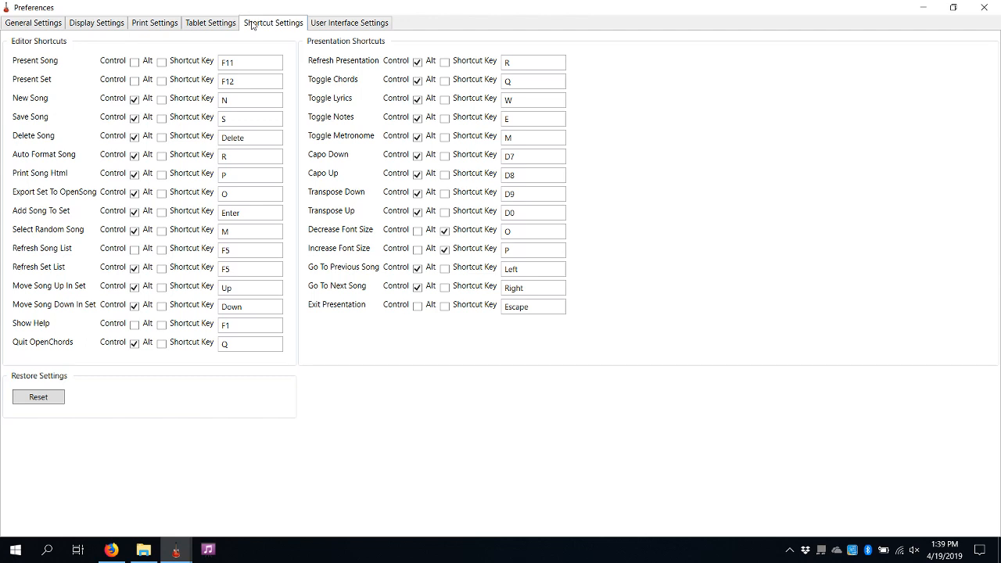
click(378, 23)
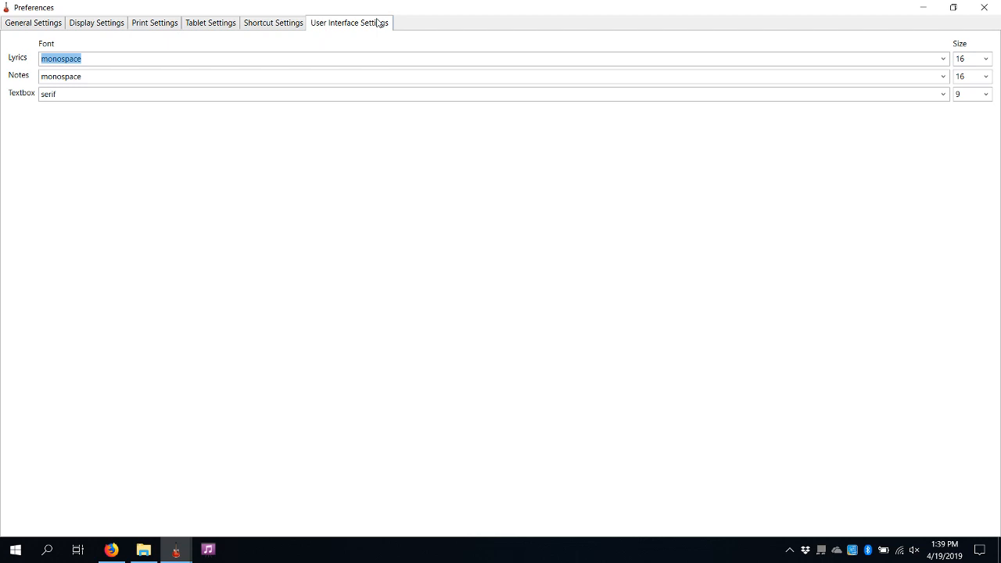
click(983, 7)
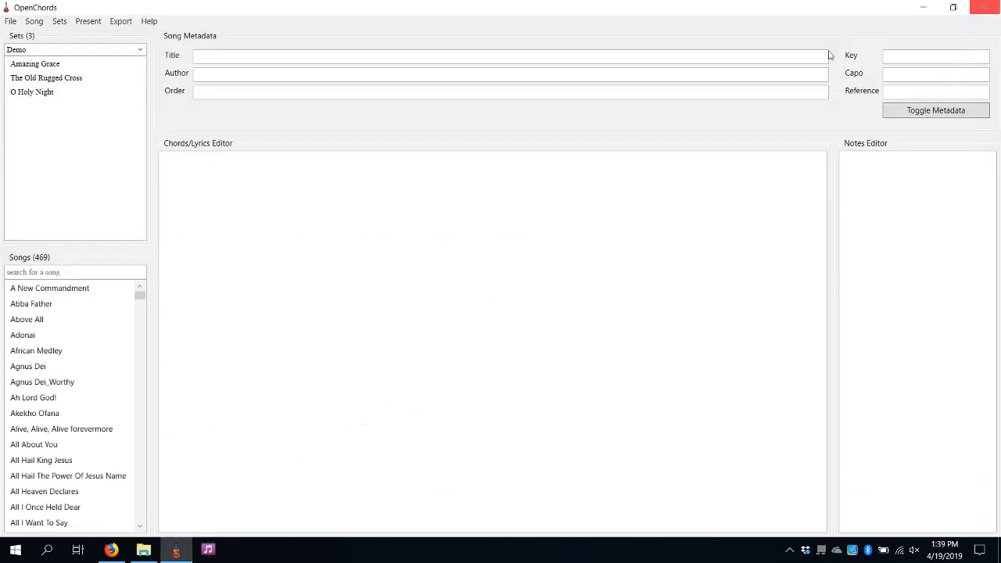
click(61, 23)
mouse_move(32, 25)
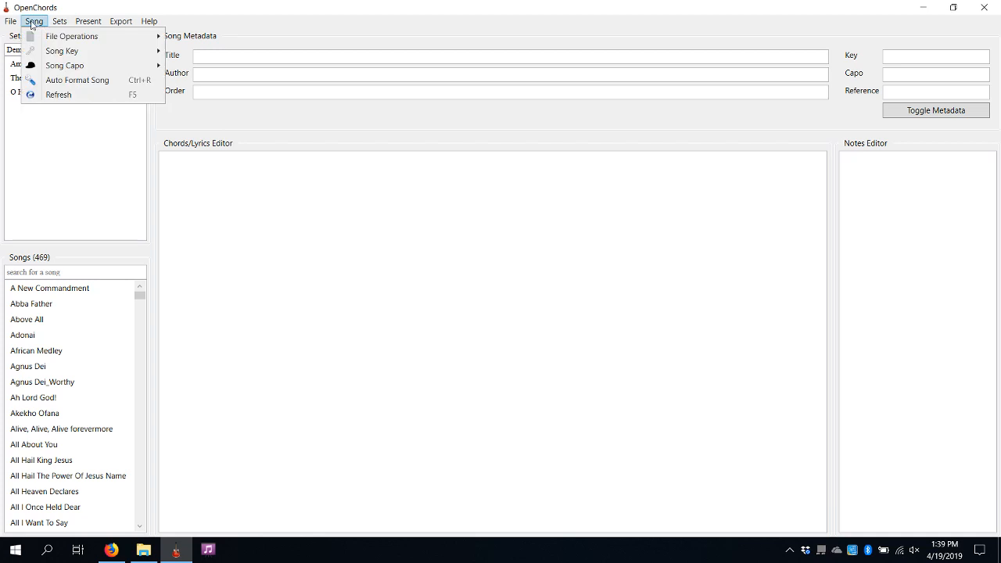
mouse_move(123, 25)
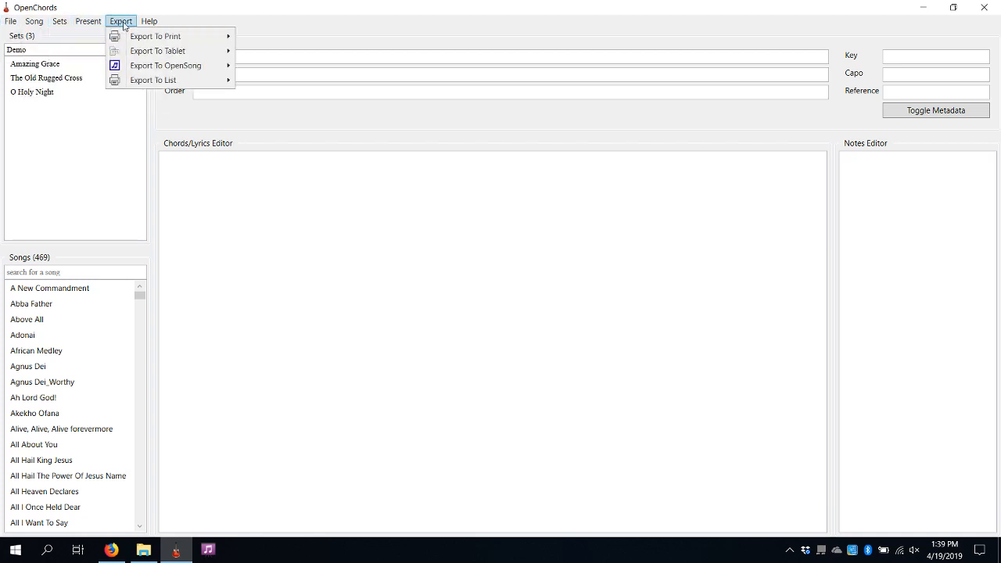
click(206, 237)
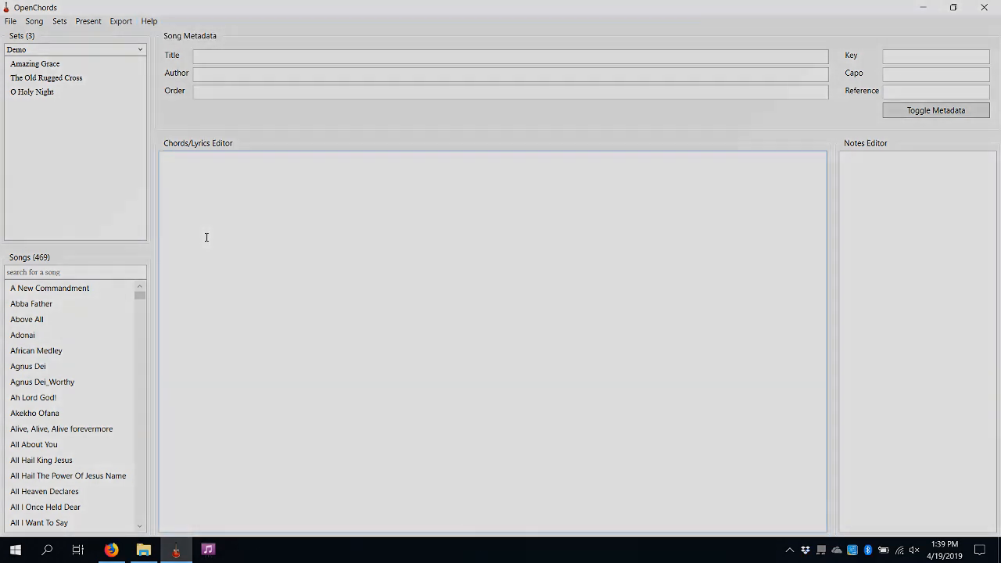